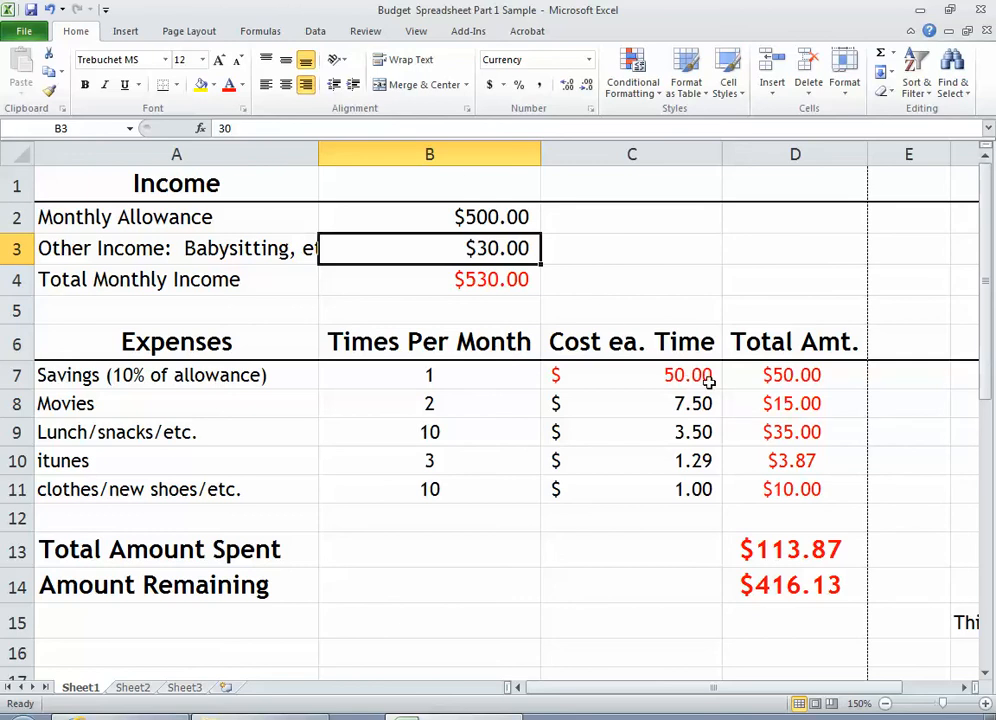
Inspect the formulas behind the savings cost, savings total amount, Total Amount Spent and Amount Remaining cells
click(500, 218)
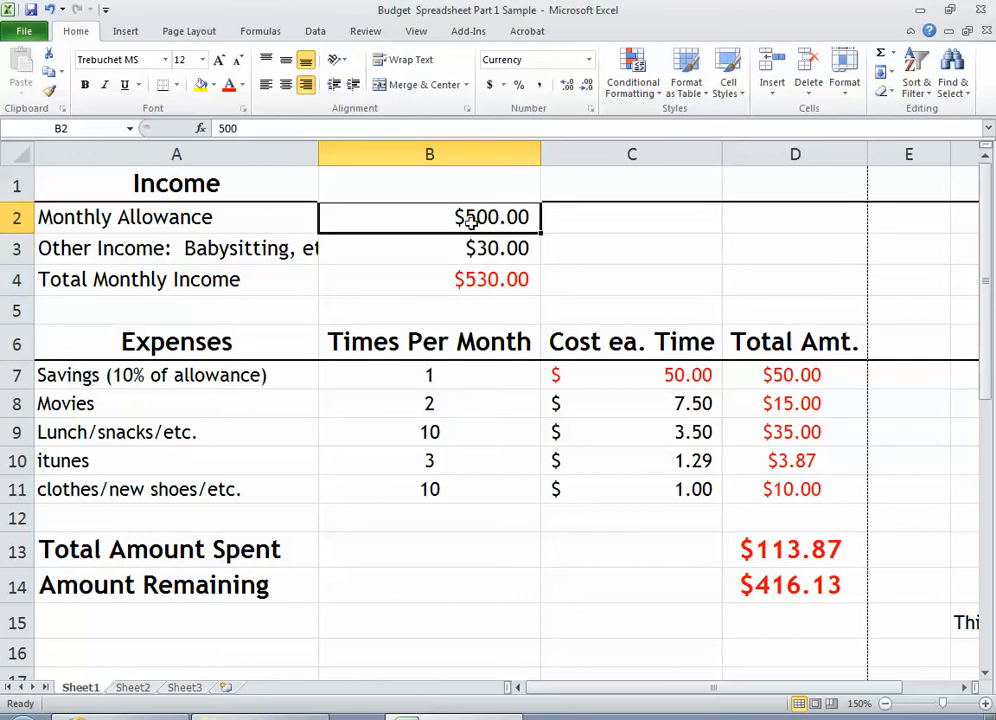
double_click(677, 374)
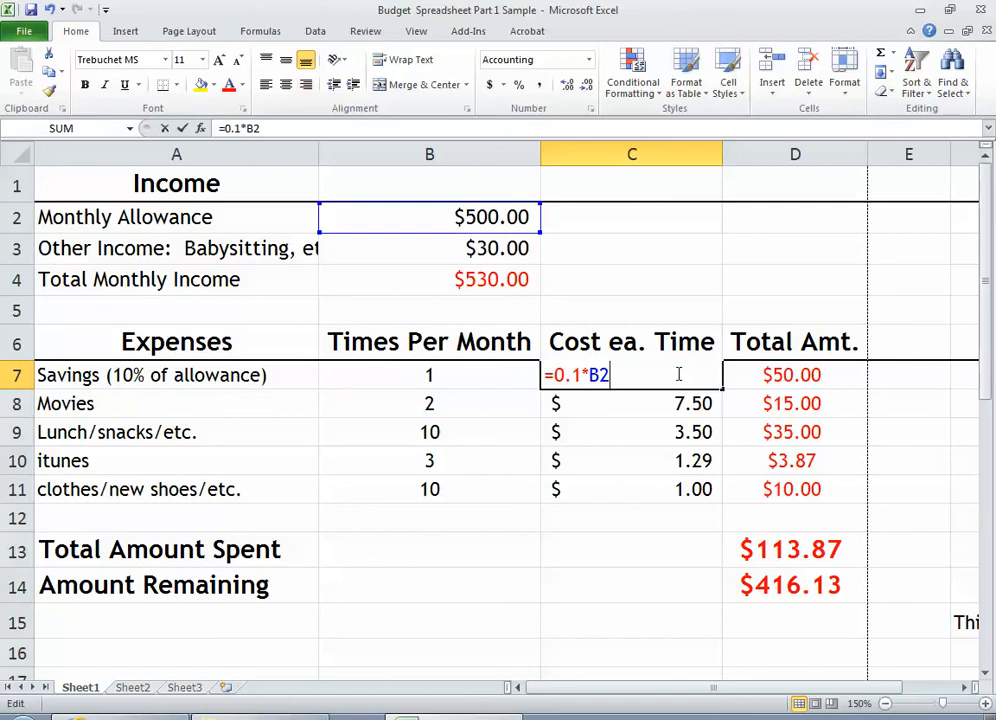
key(Return)
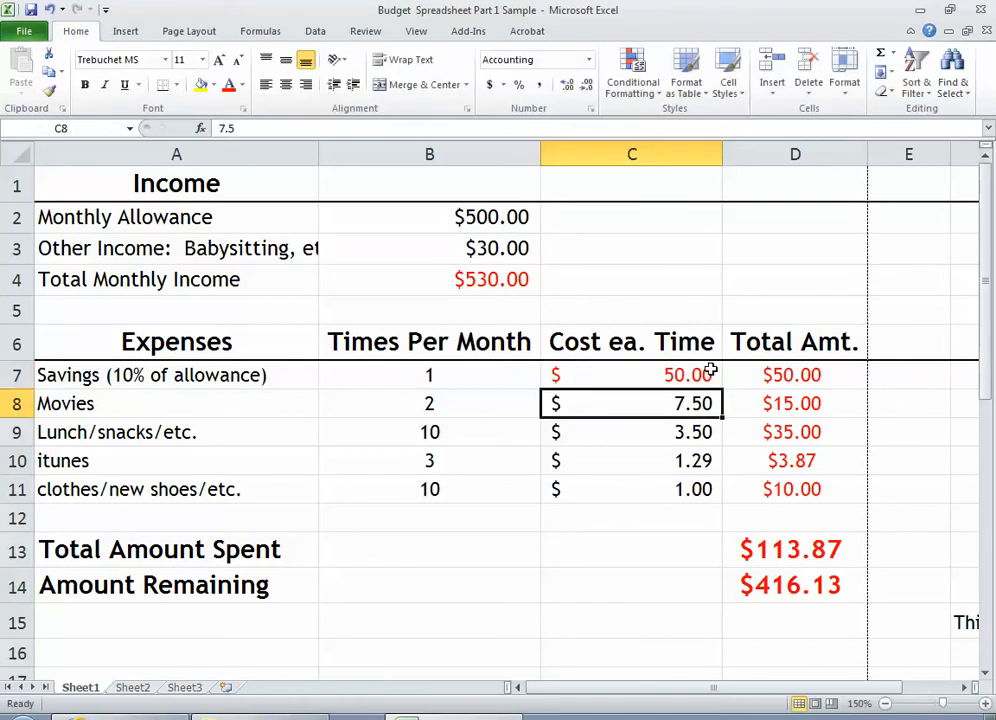
double_click(770, 374)
key(Return)
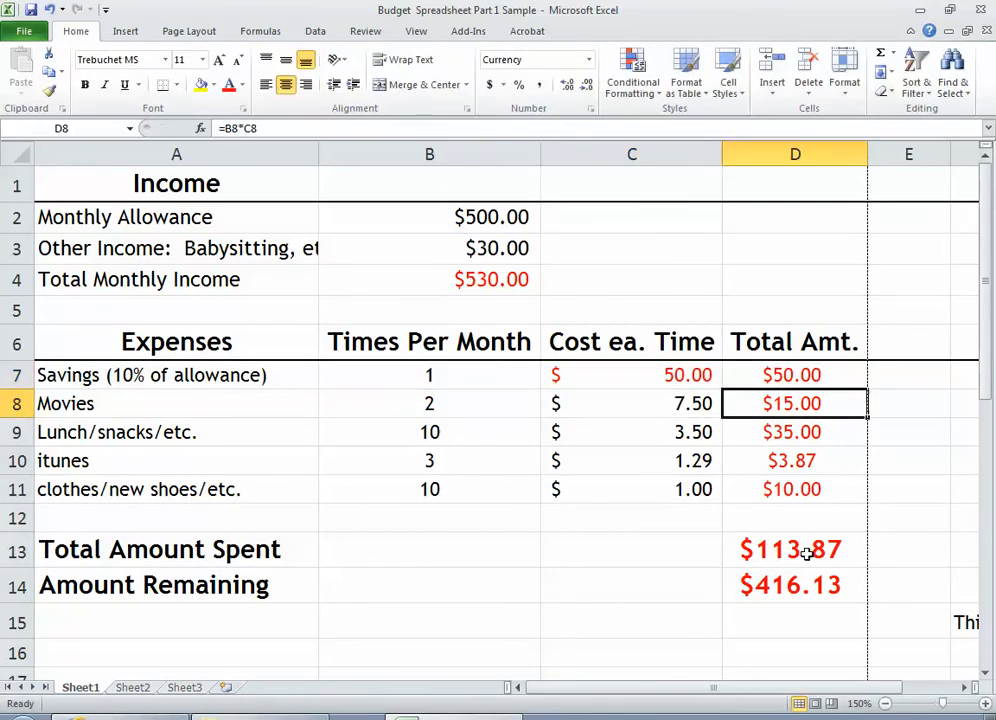
double_click(826, 550)
key(Return)
double_click(806, 590)
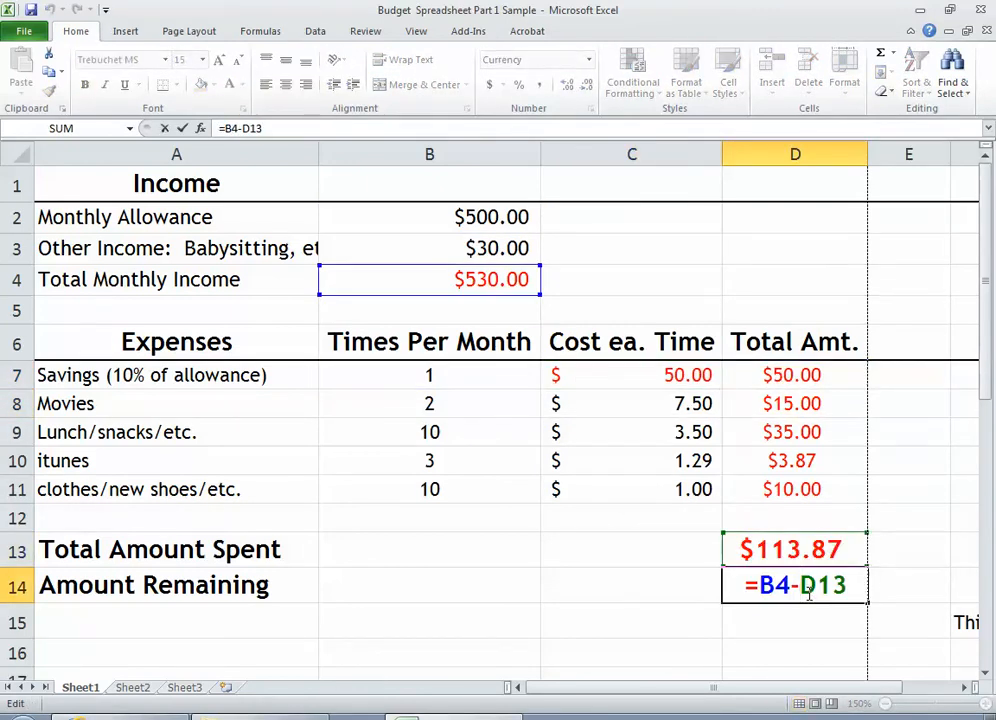
key(Return)
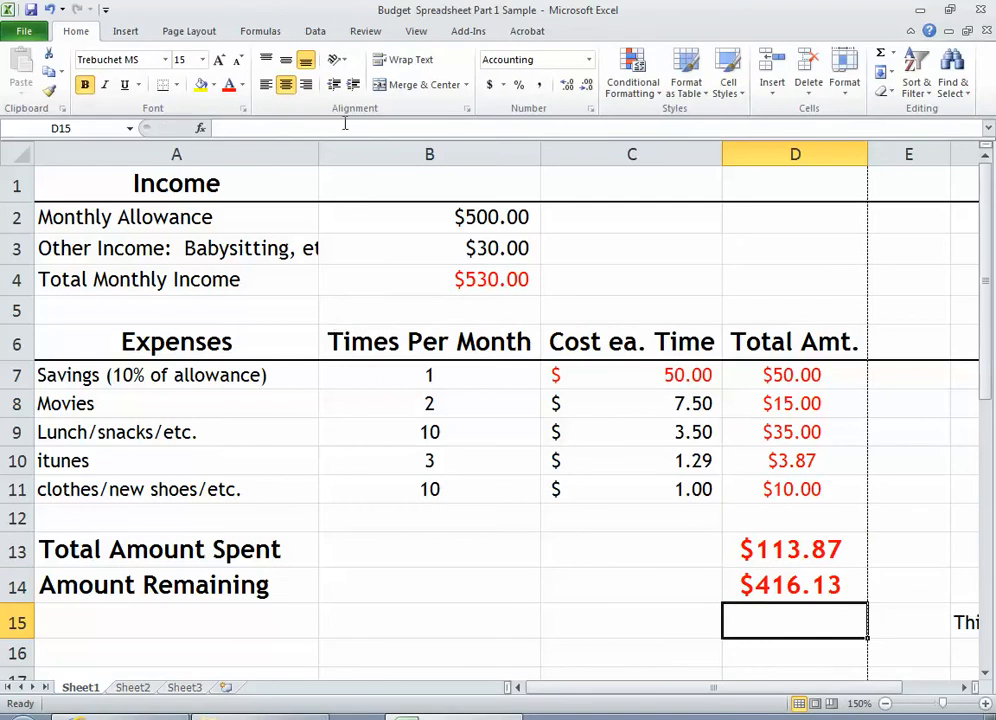
Set the Monthly Allowance in cell B2 to 50
click(464, 216)
text(50)
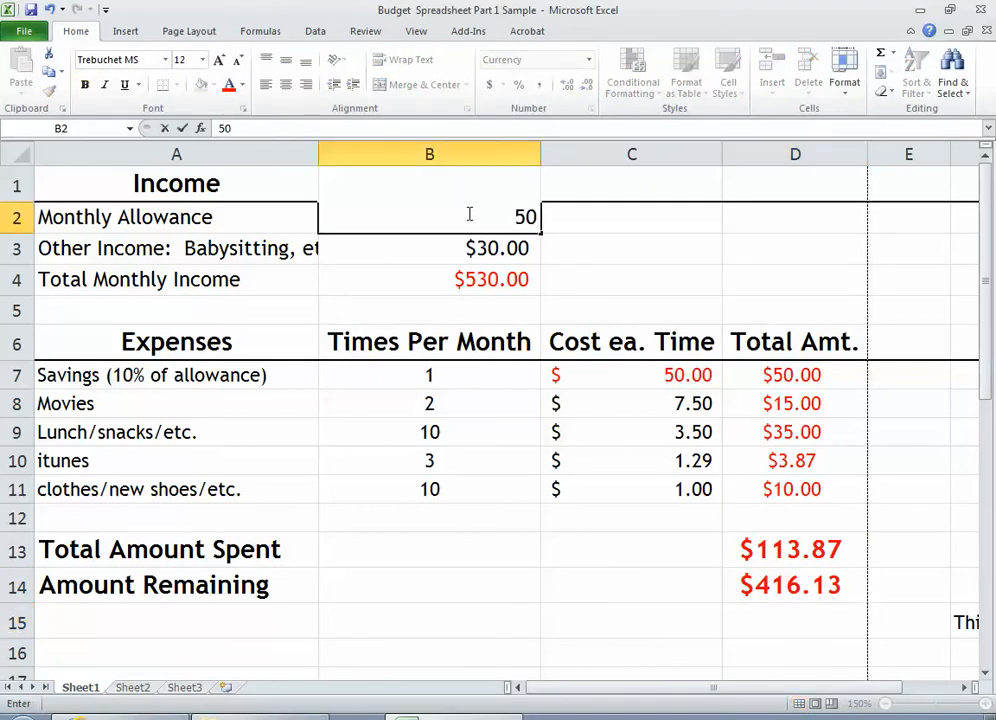
key(Return)
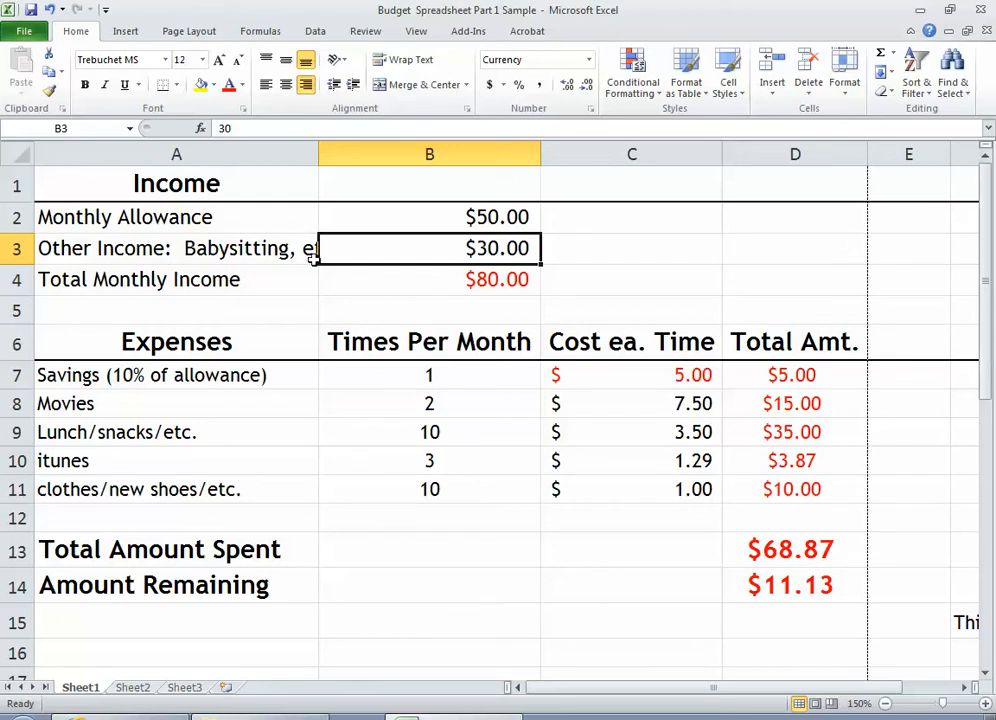
Insert a basic 2-D pie chart from the expense names and their times per month in A7:B11
click(276, 375)
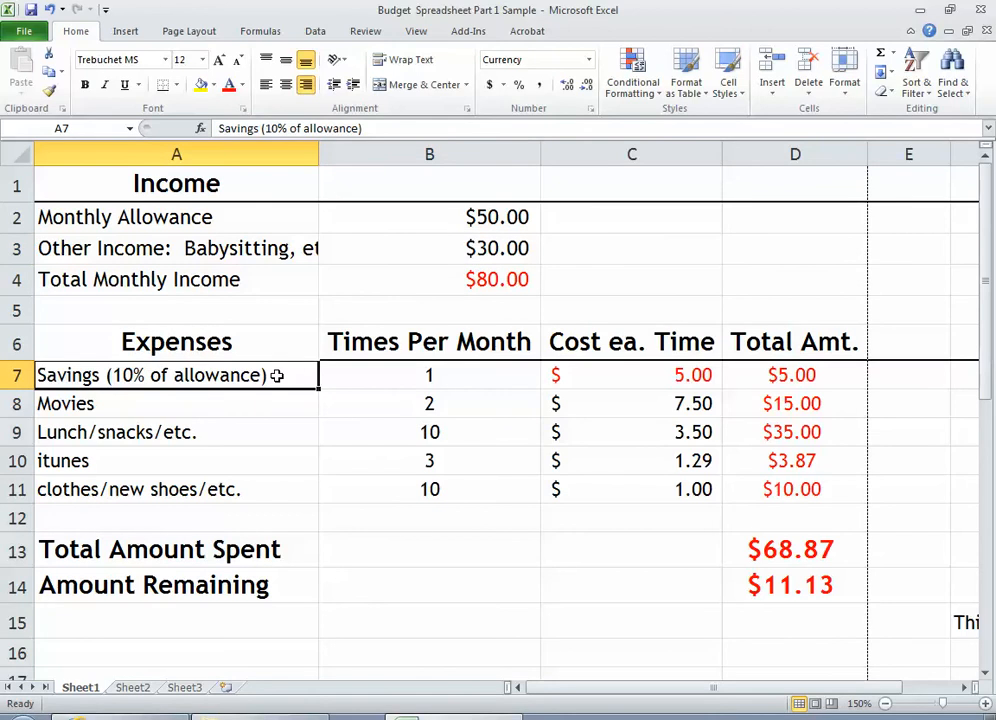
drag(274, 386, 288, 496)
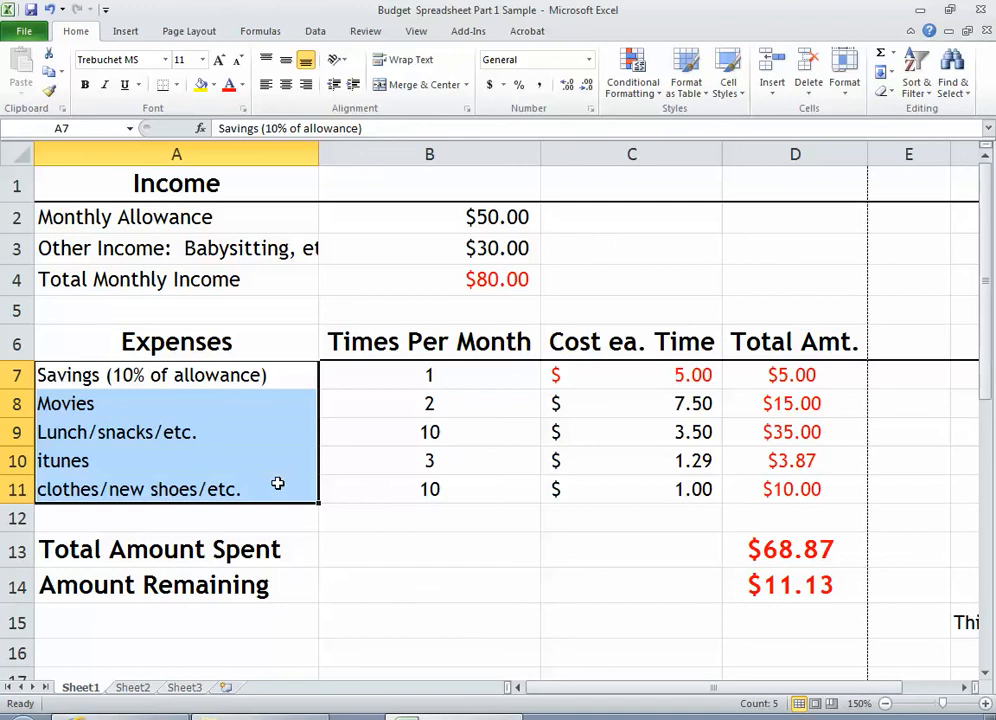
drag(284, 376, 400, 498)
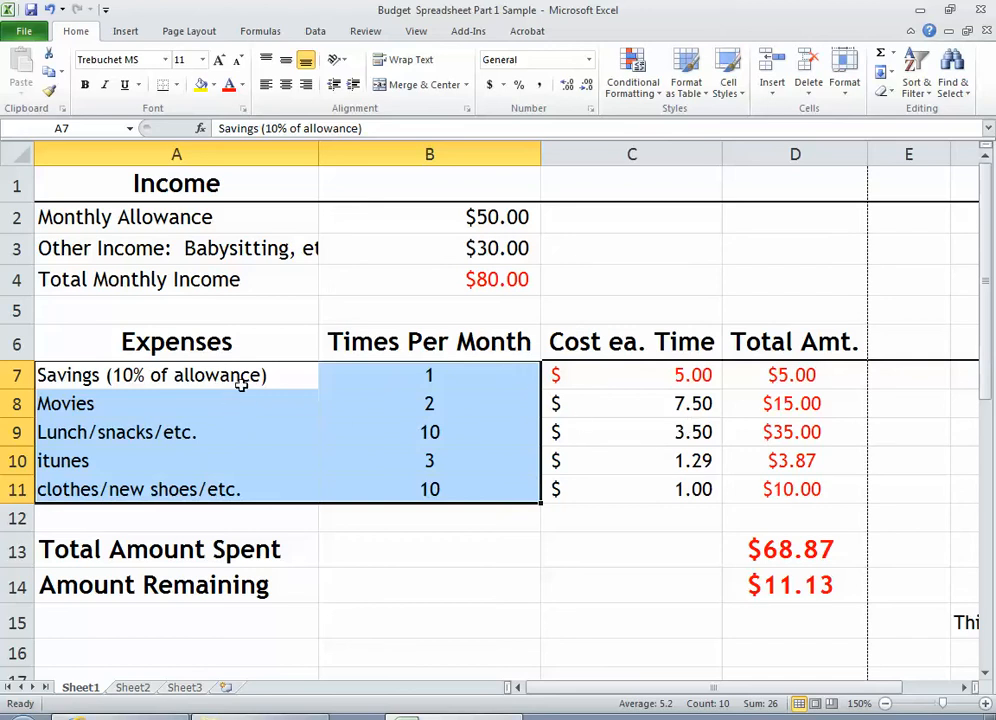
drag(240, 378, 394, 489)
click(123, 31)
click(350, 88)
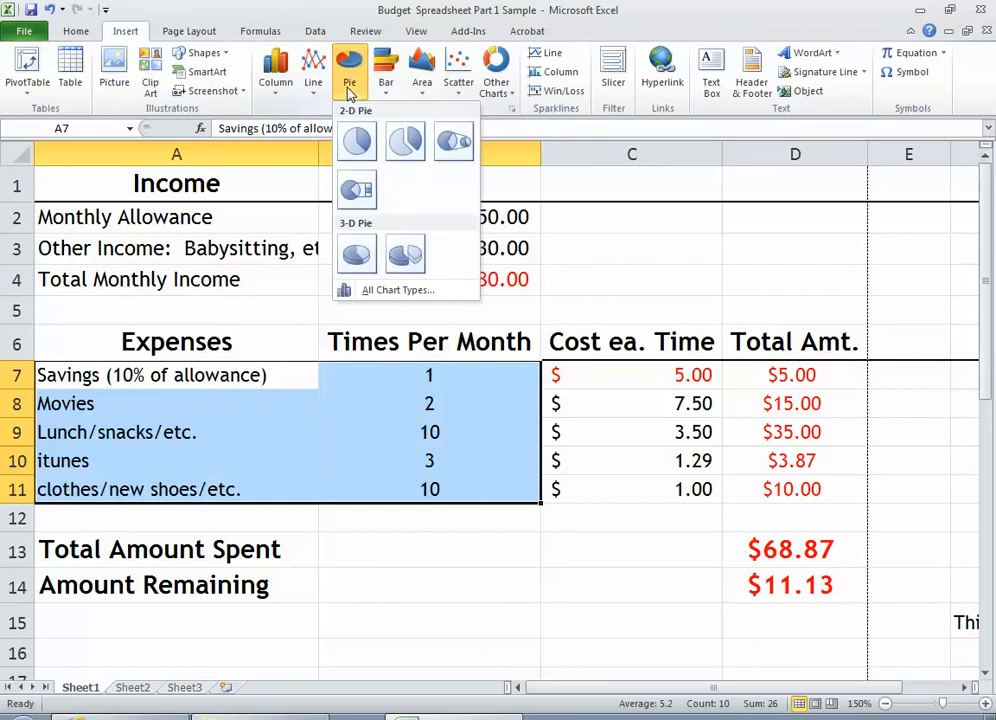
click(358, 143)
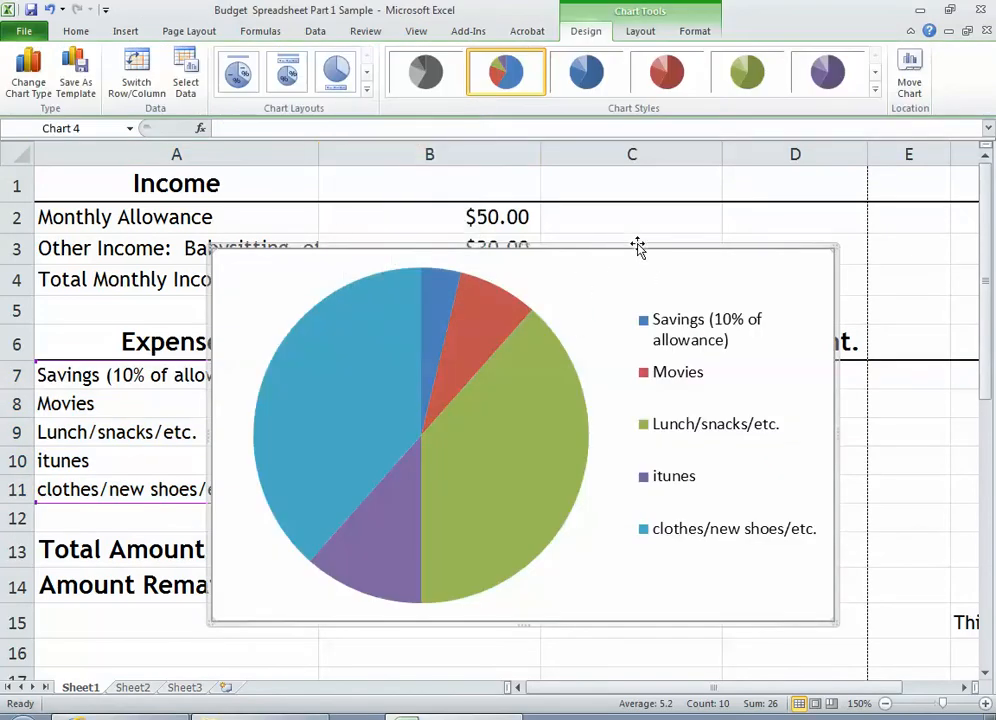
Move the pie chart beside the budget table, above the row 15 caption, checking its placement in Page Layout view
drag(638, 247, 656, 208)
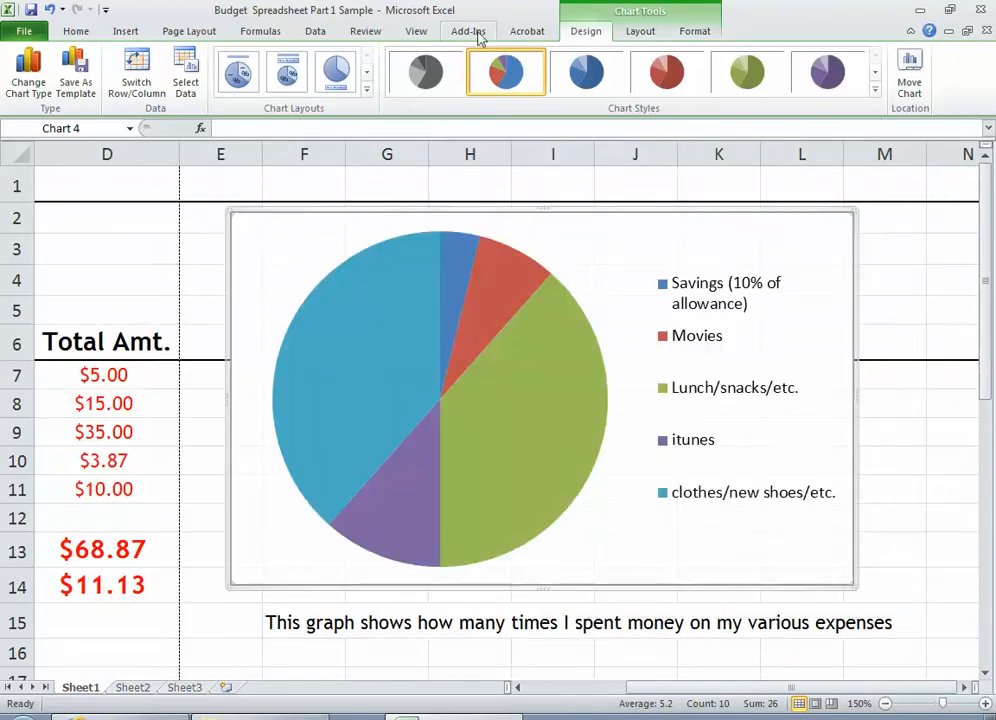
click(415, 31)
click(62, 80)
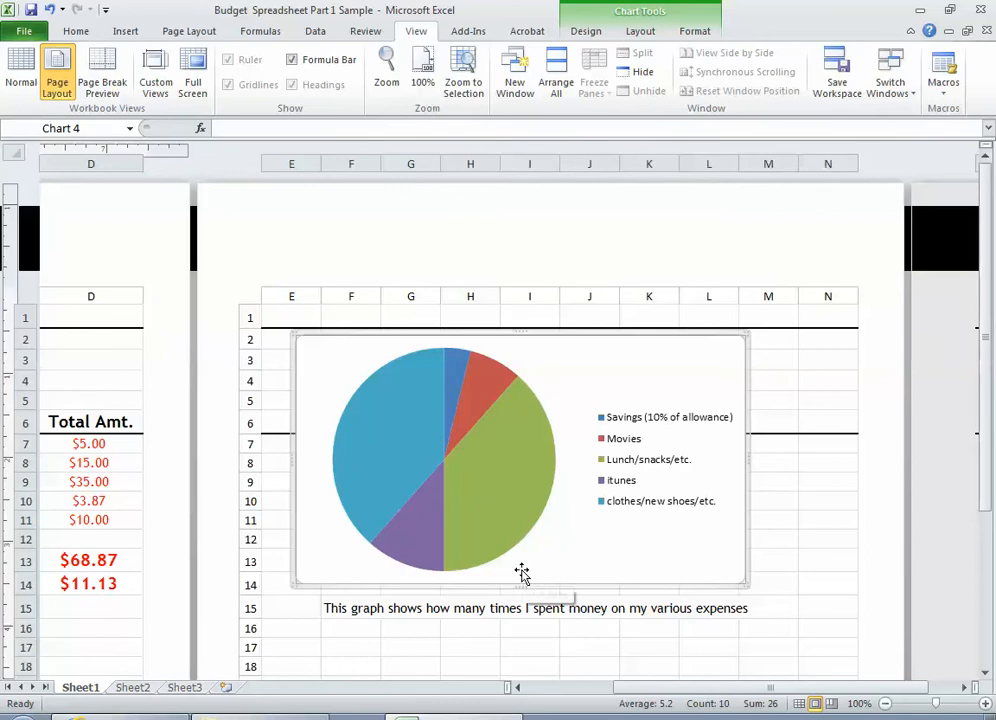
click(19, 68)
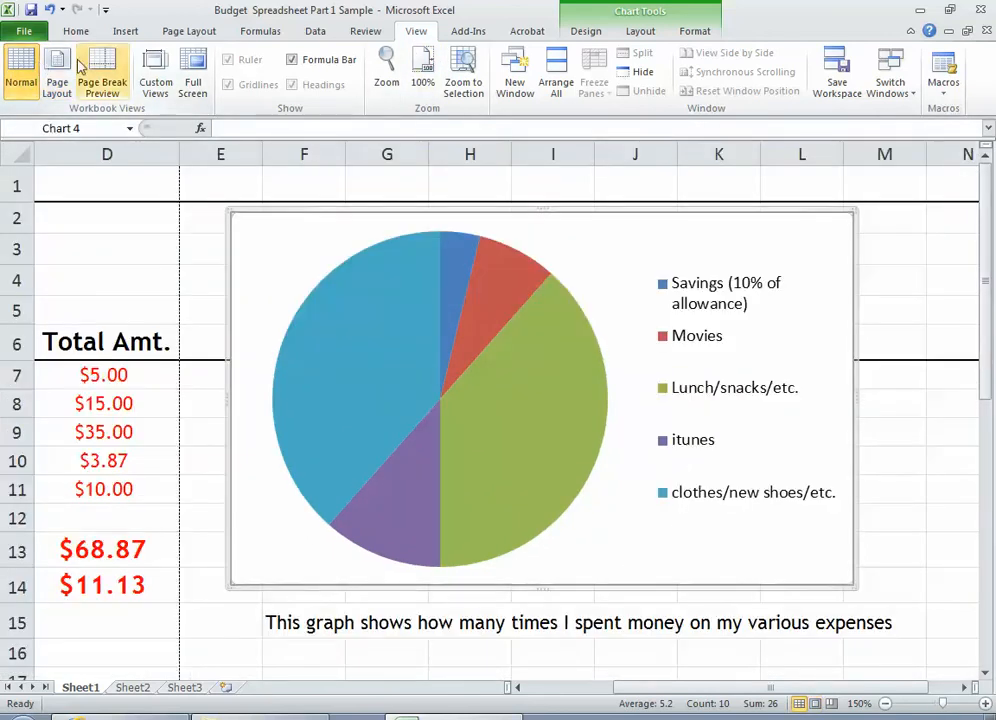
drag(812, 216, 834, 214)
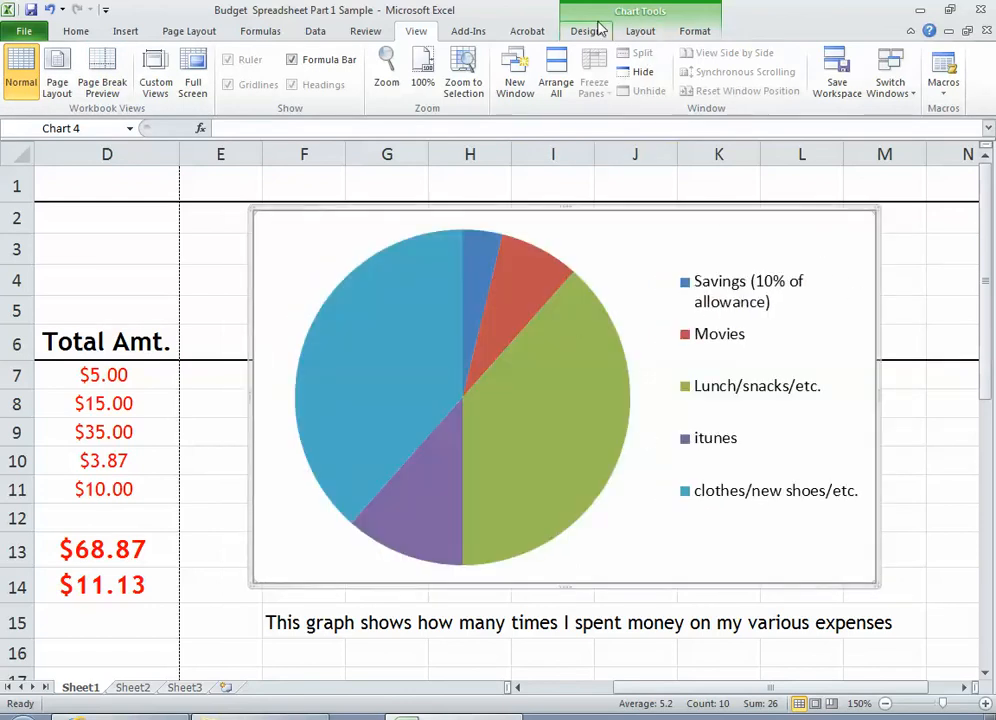
Add a centered overlay title reading "Expenses" to the pie chart and shift it slightly toward the legend
click(641, 32)
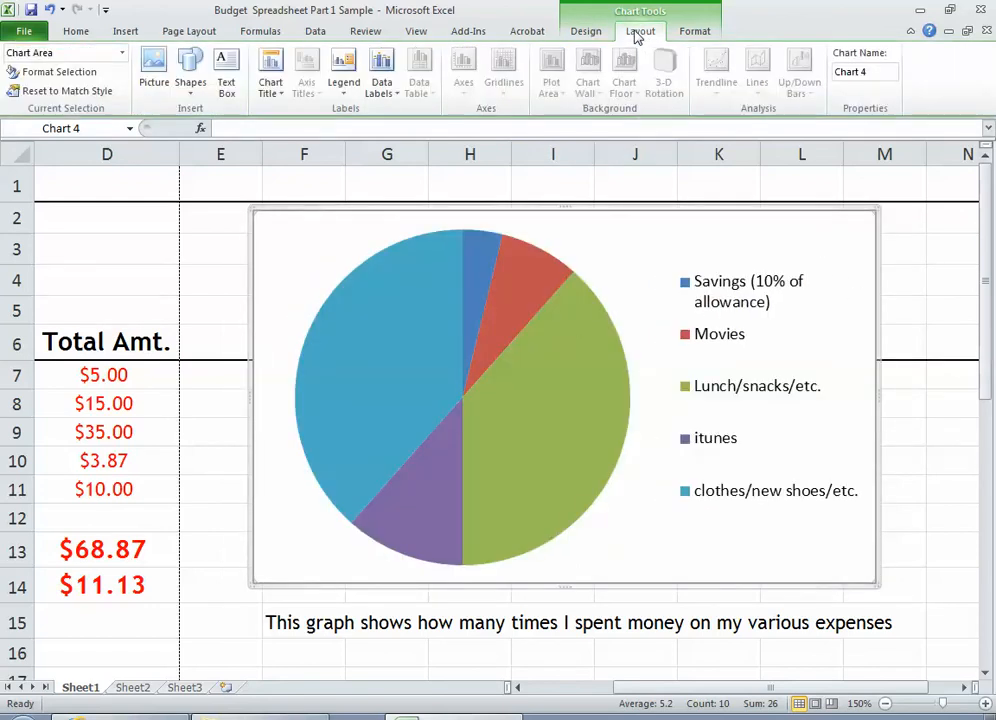
click(271, 90)
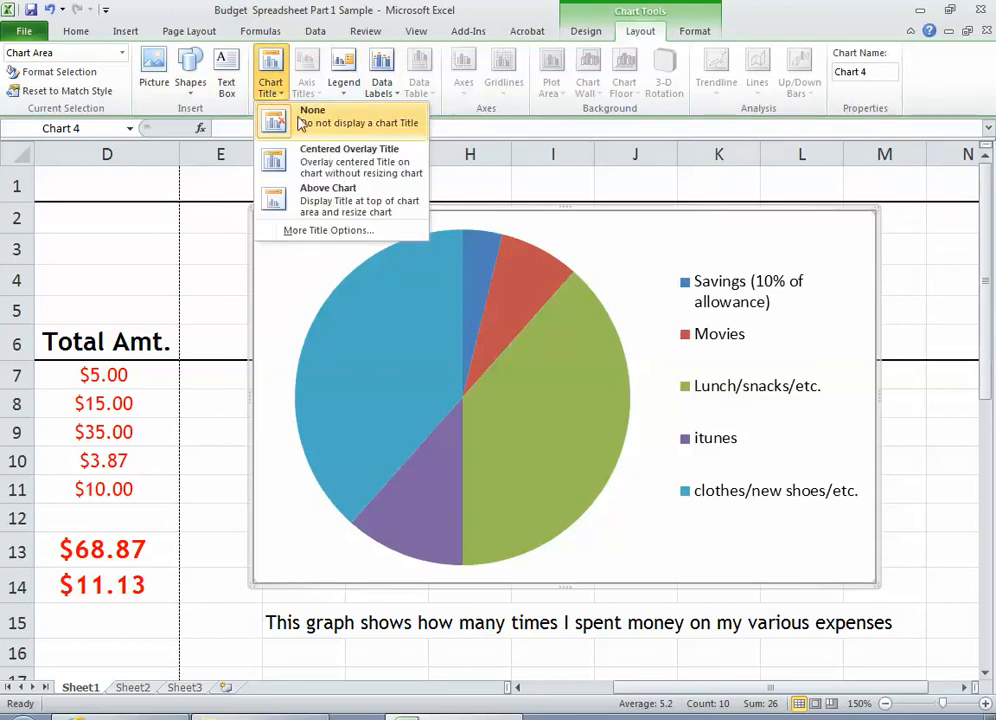
click(313, 168)
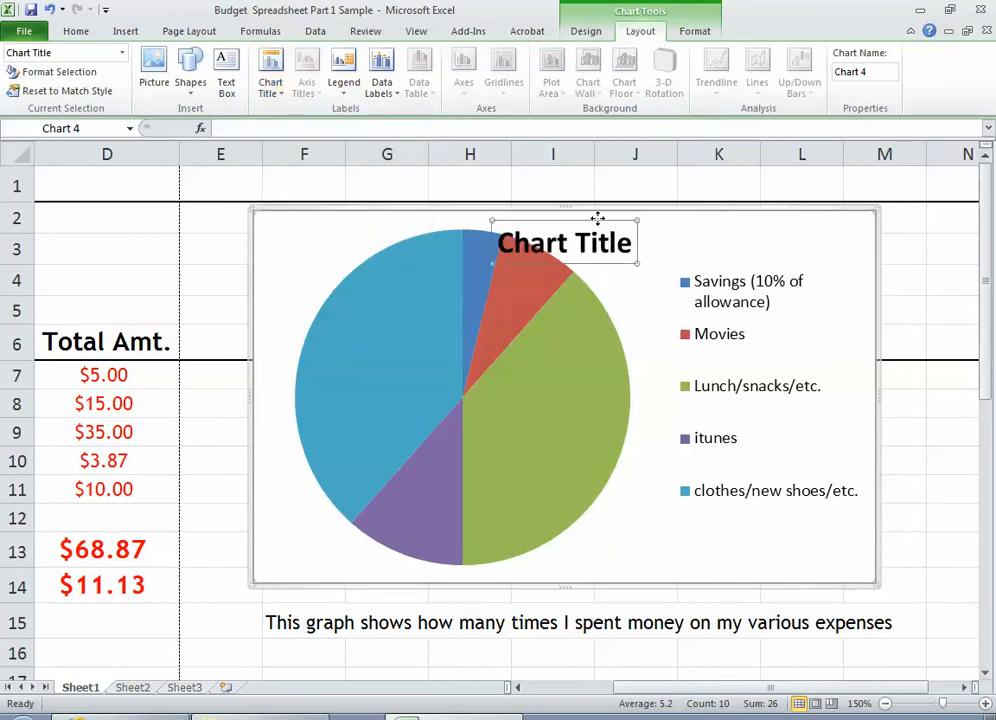
drag(598, 218, 537, 235)
text(Expense3s)
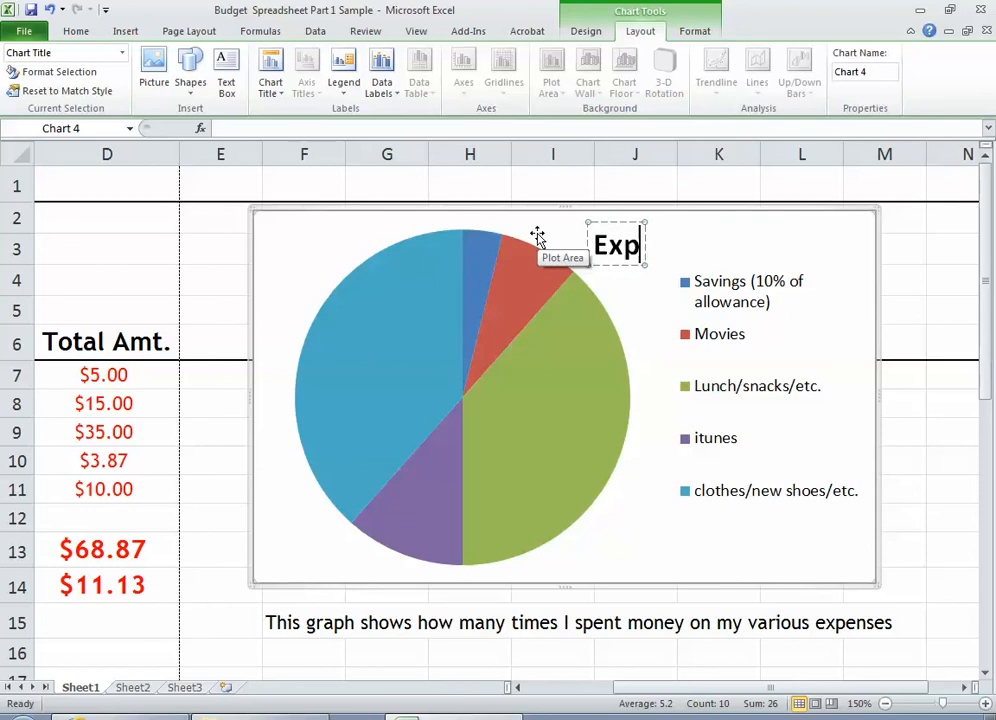
key(BackSpace)
key(BackSpace)
text(ses)
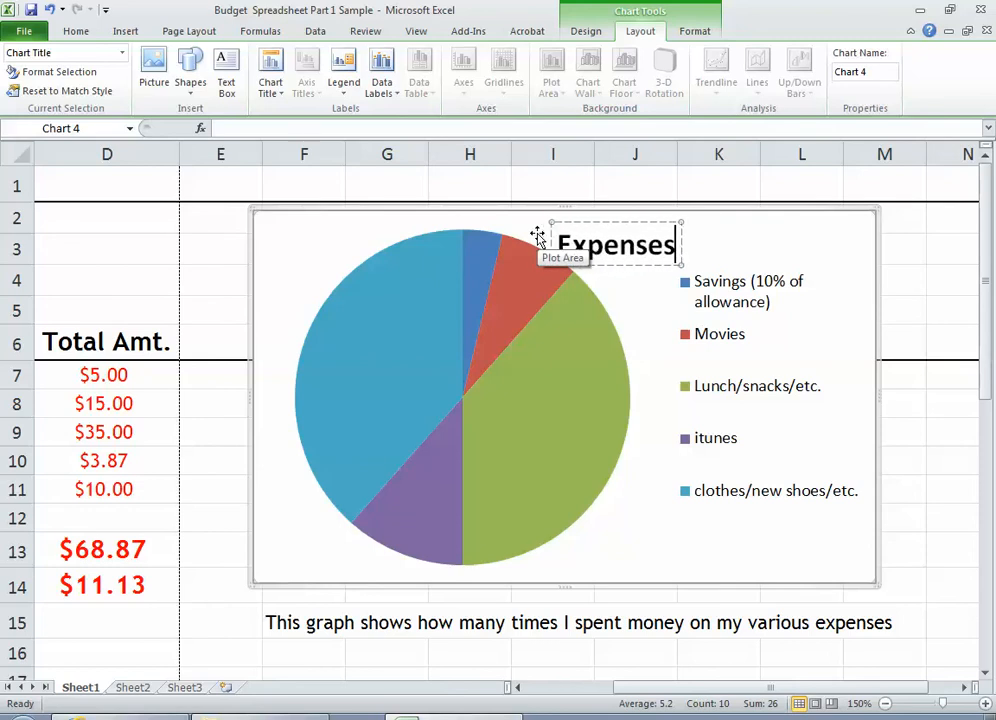
click(758, 258)
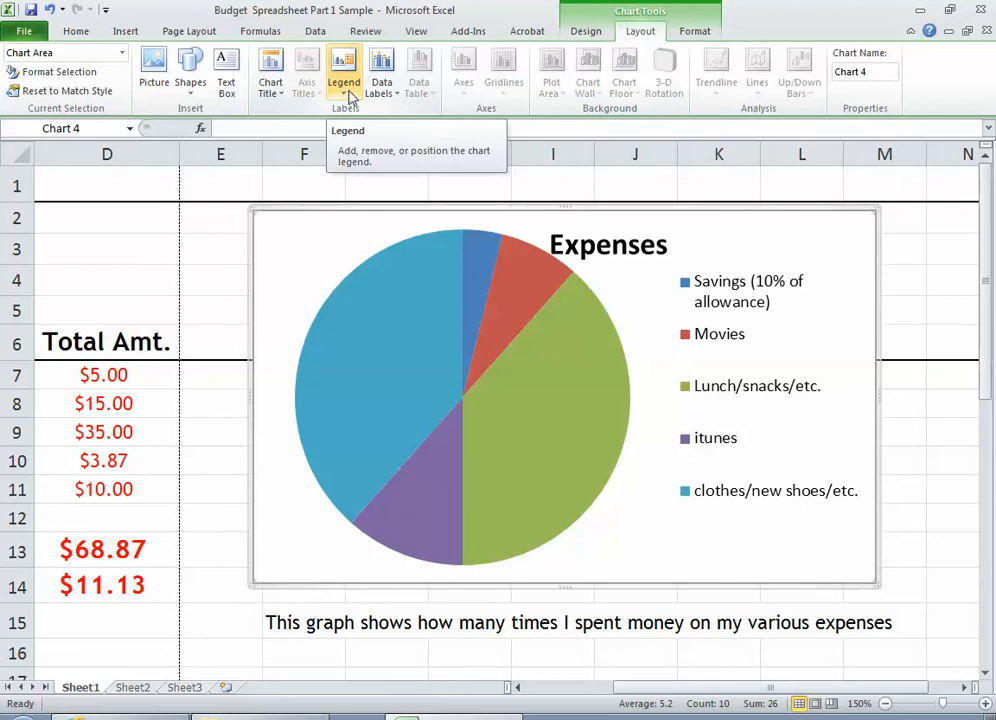
Add best-fit data labels with category name and value to the pie slices, and move the Movies label below the title
click(386, 93)
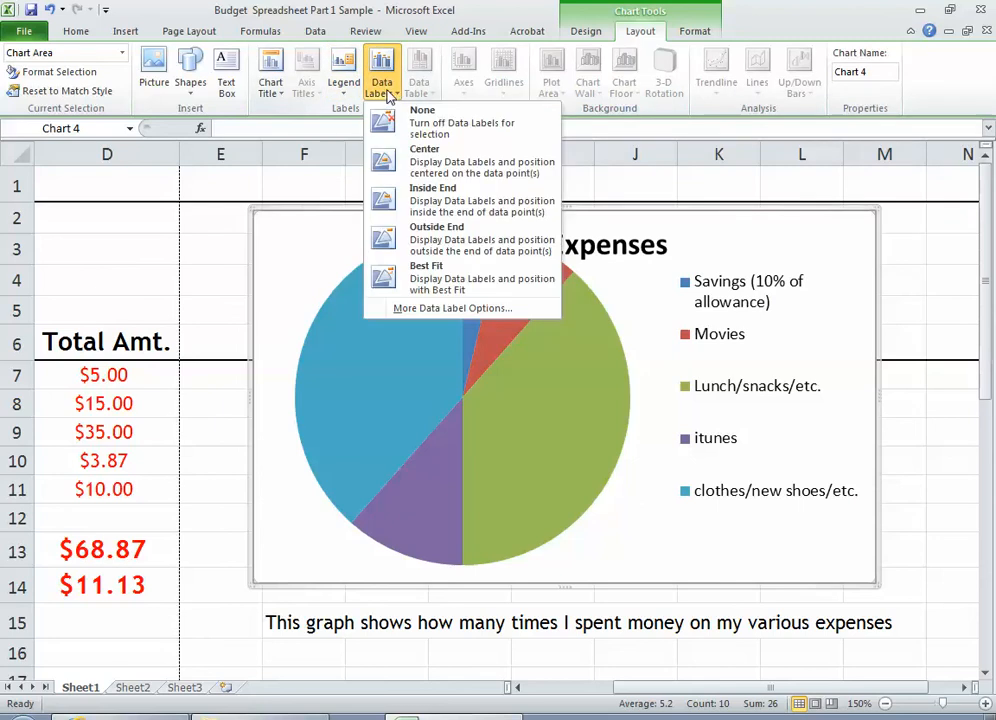
click(430, 160)
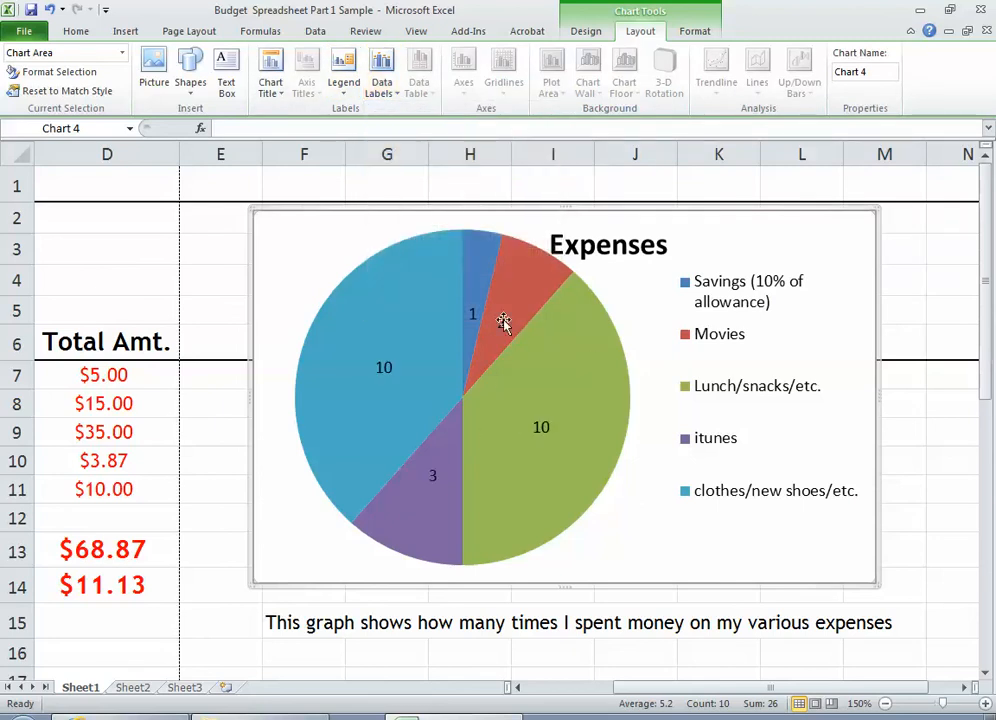
click(386, 87)
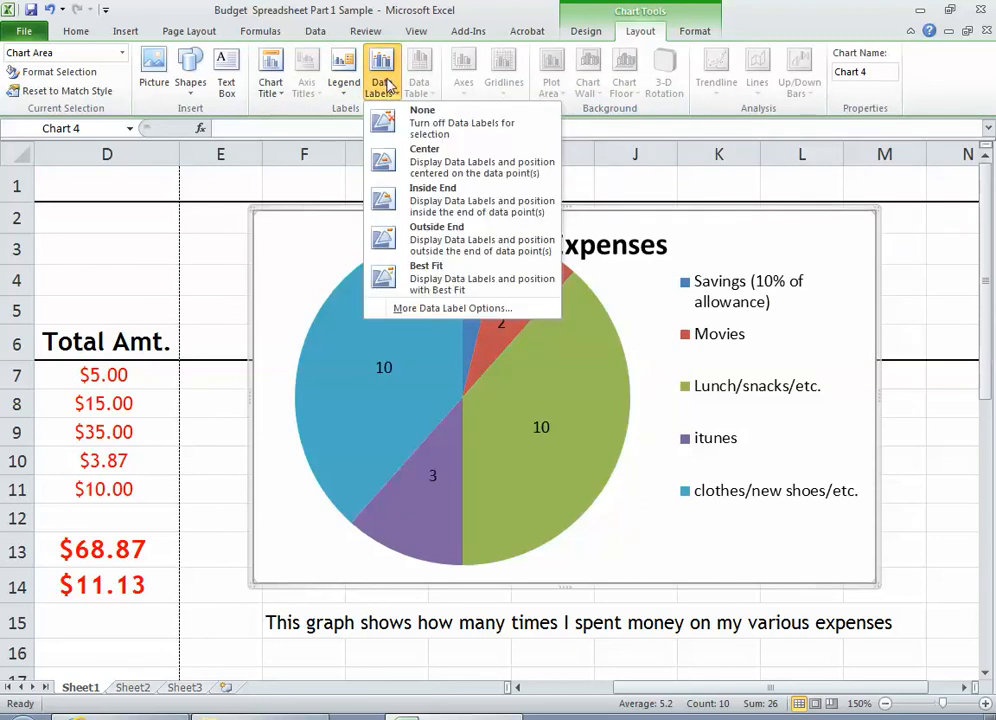
click(470, 308)
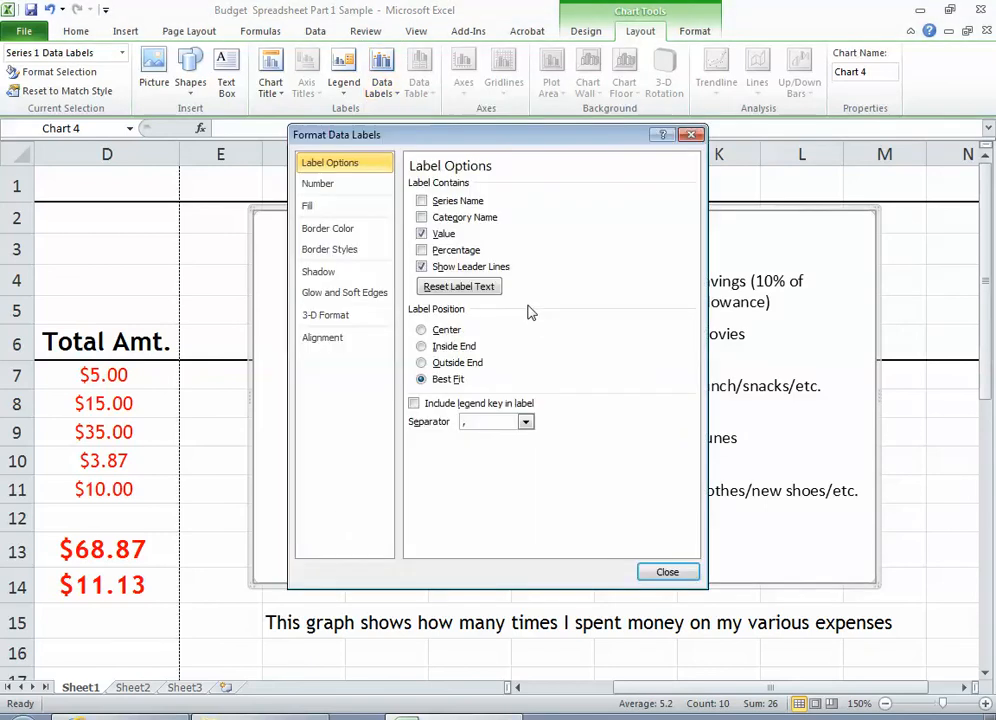
click(421, 217)
drag(513, 148, 290, 123)
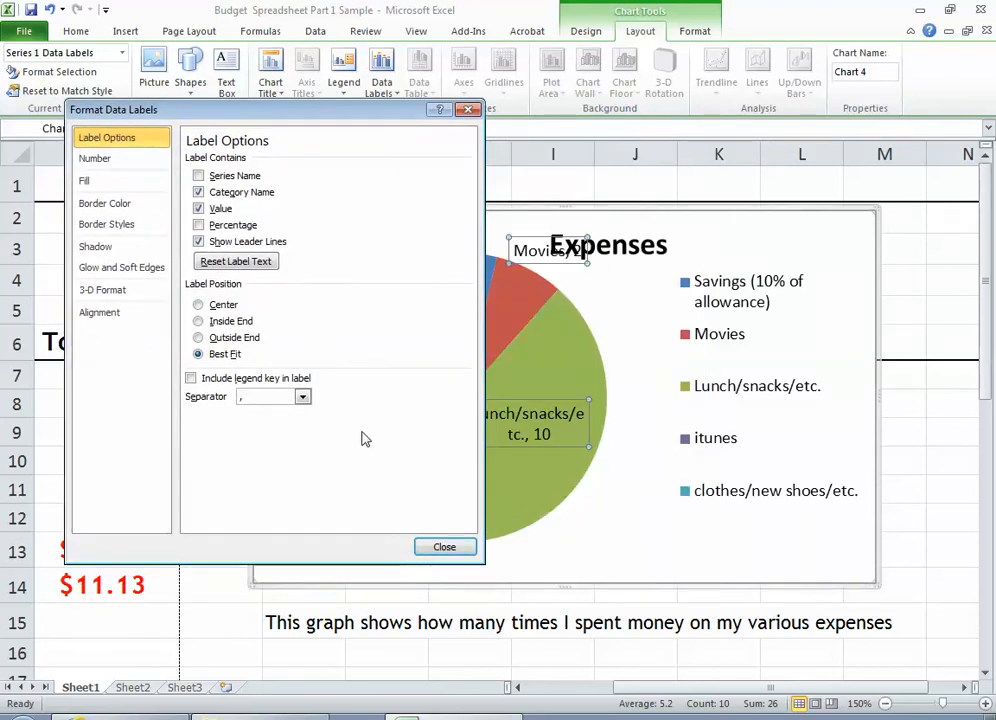
click(444, 546)
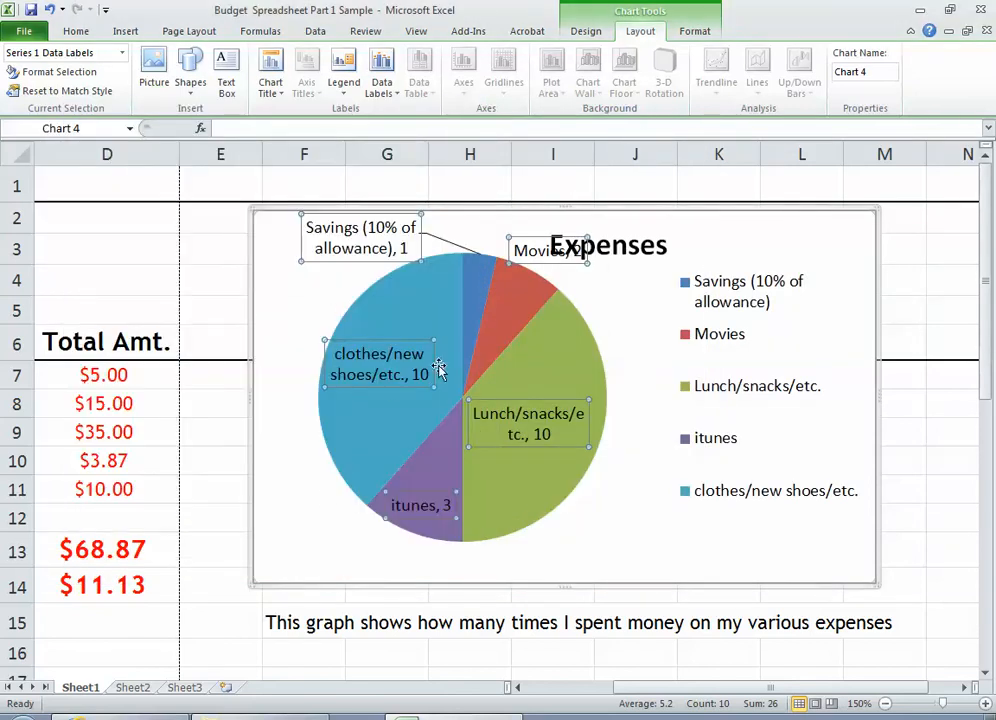
click(560, 259)
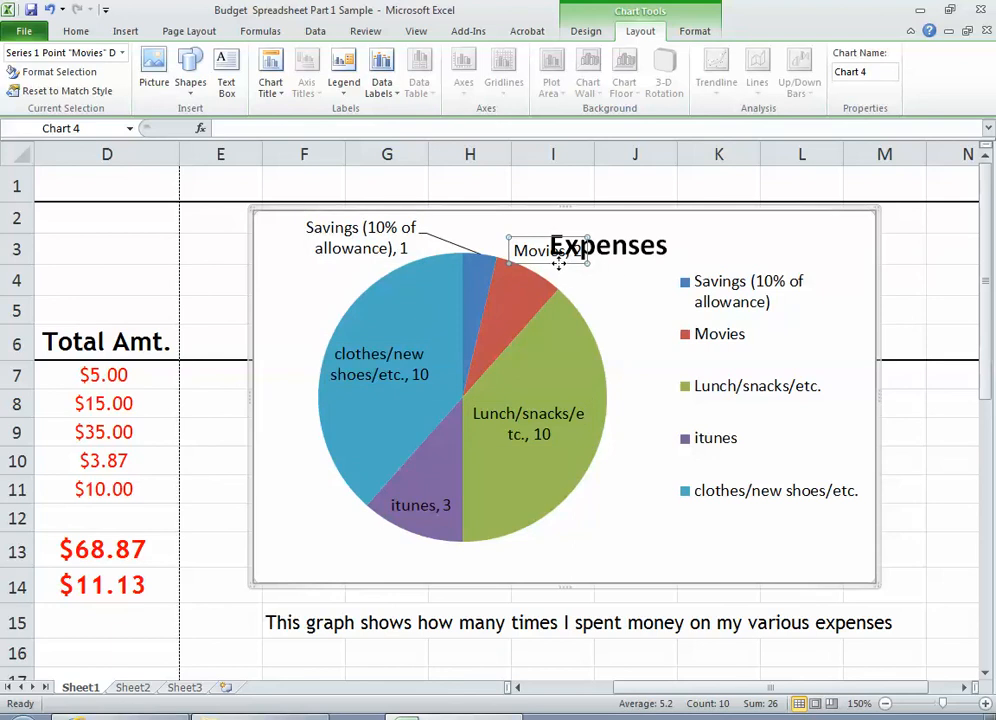
drag(577, 277, 607, 291)
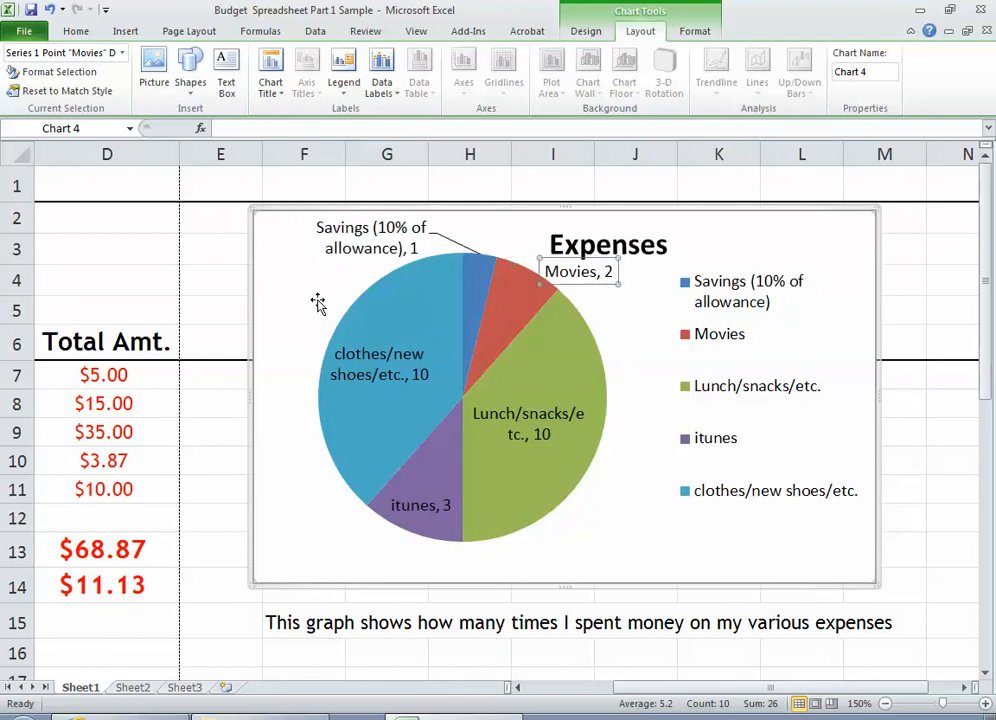
Review the caption in cell F15 that explains what the pie chart shows
click(298, 628)
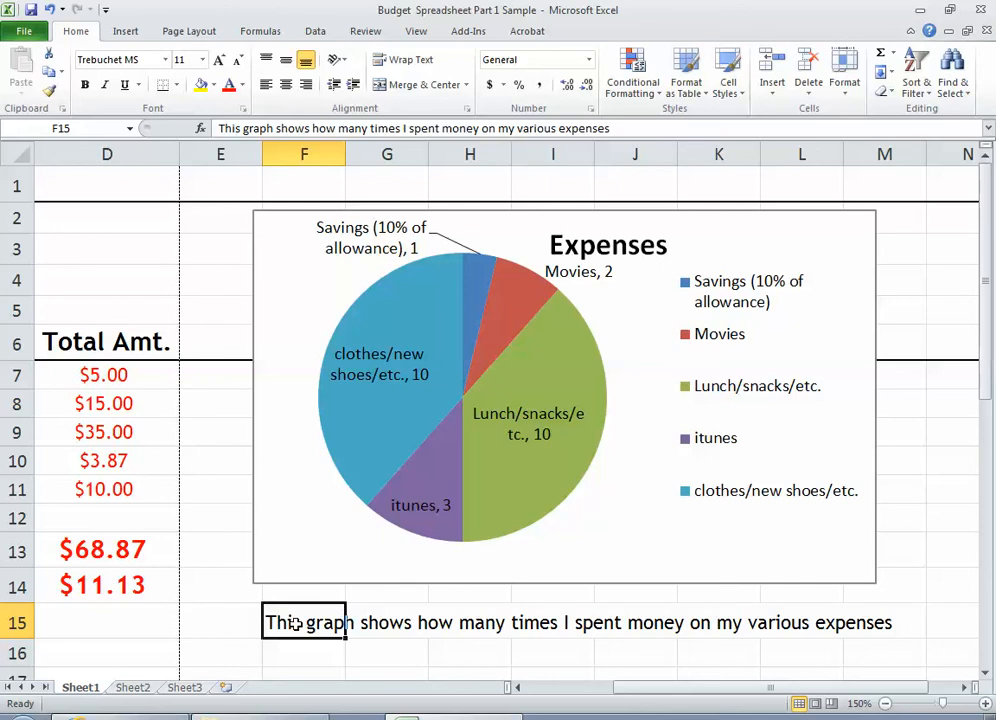
drag(297, 624, 855, 622)
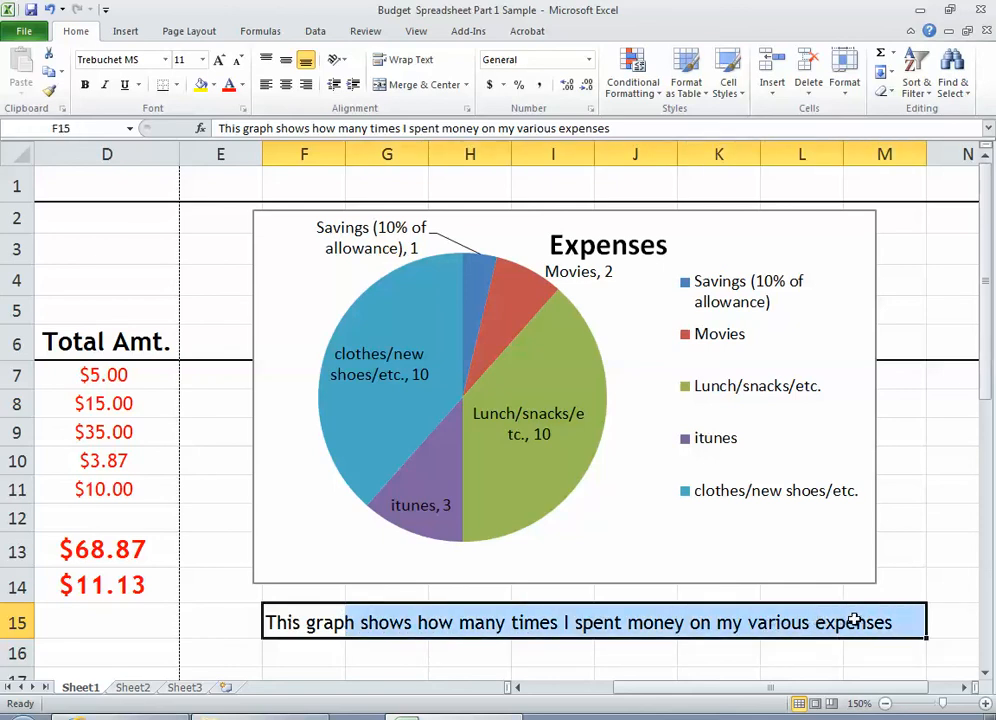
click(754, 216)
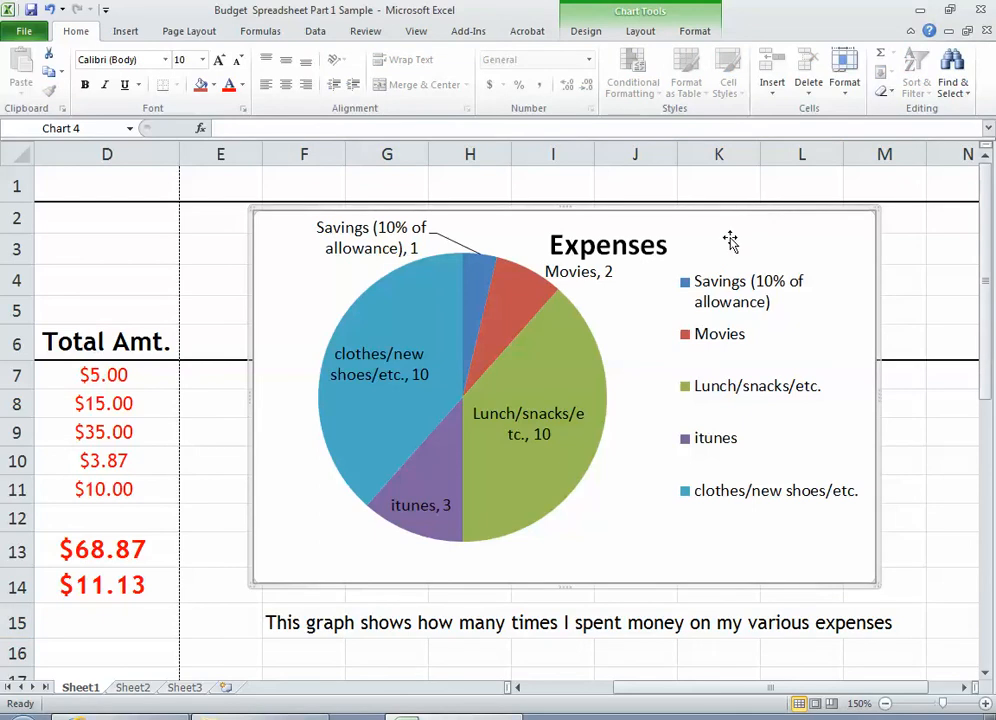
click(290, 625)
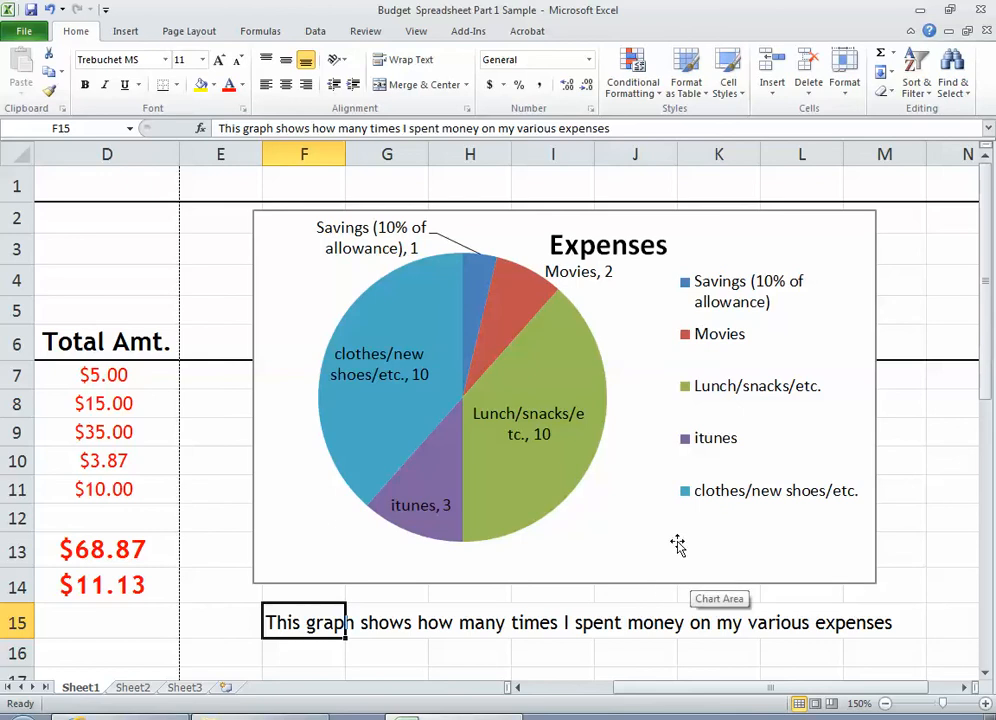
Insert a 2-D pie chart from the expense names in A7:A11 and the costs each time in C7:C11
click(470, 623)
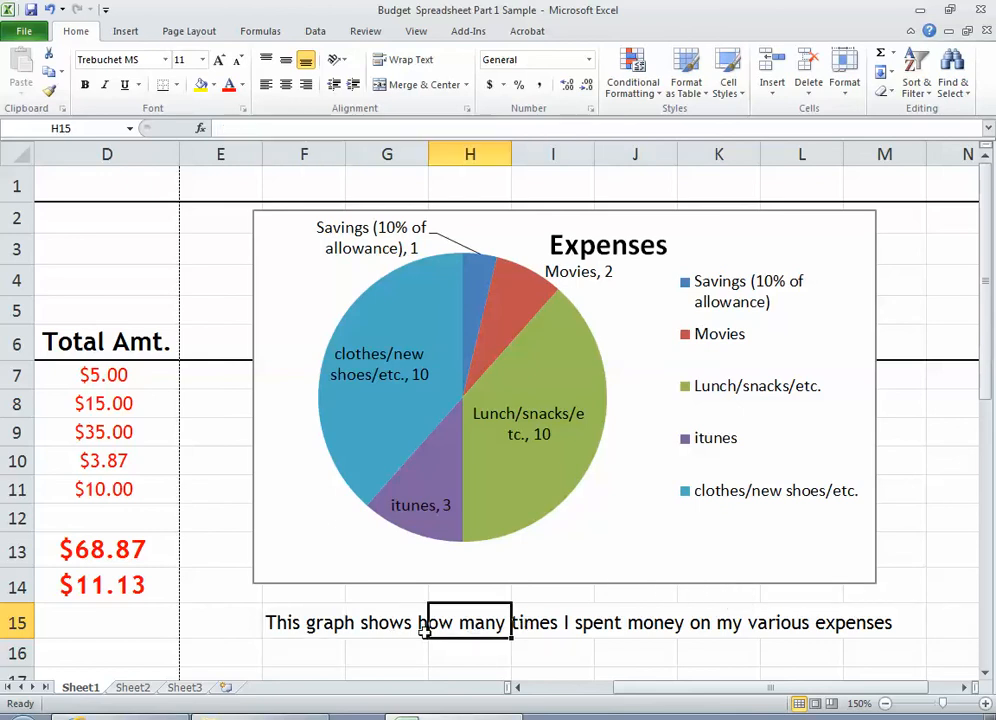
click(547, 688)
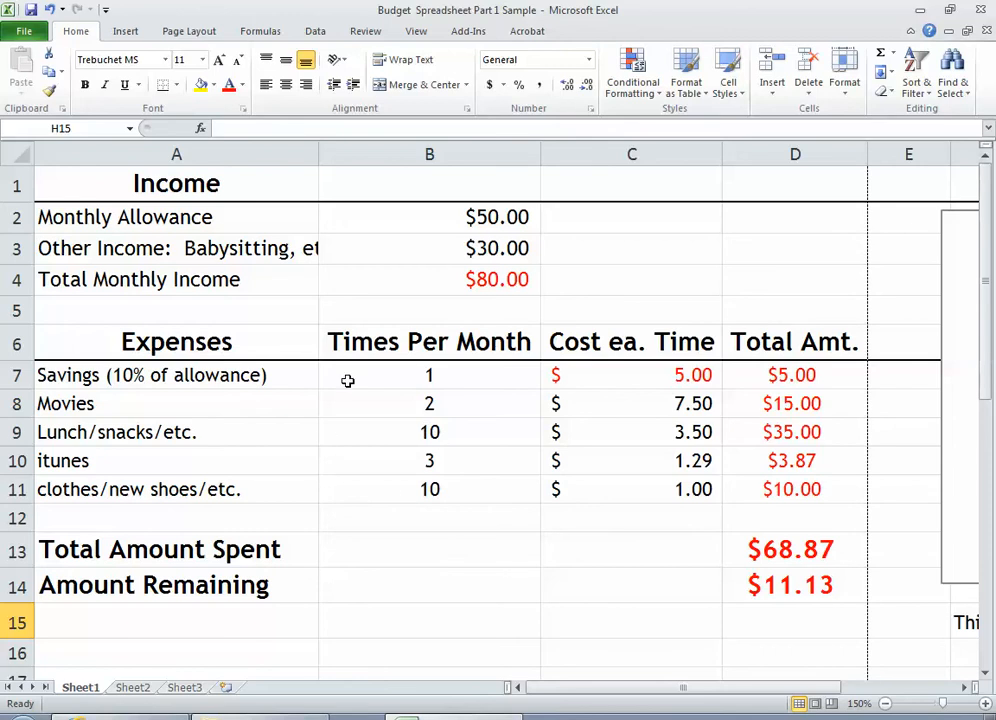
drag(312, 379, 368, 490)
drag(282, 375, 315, 480)
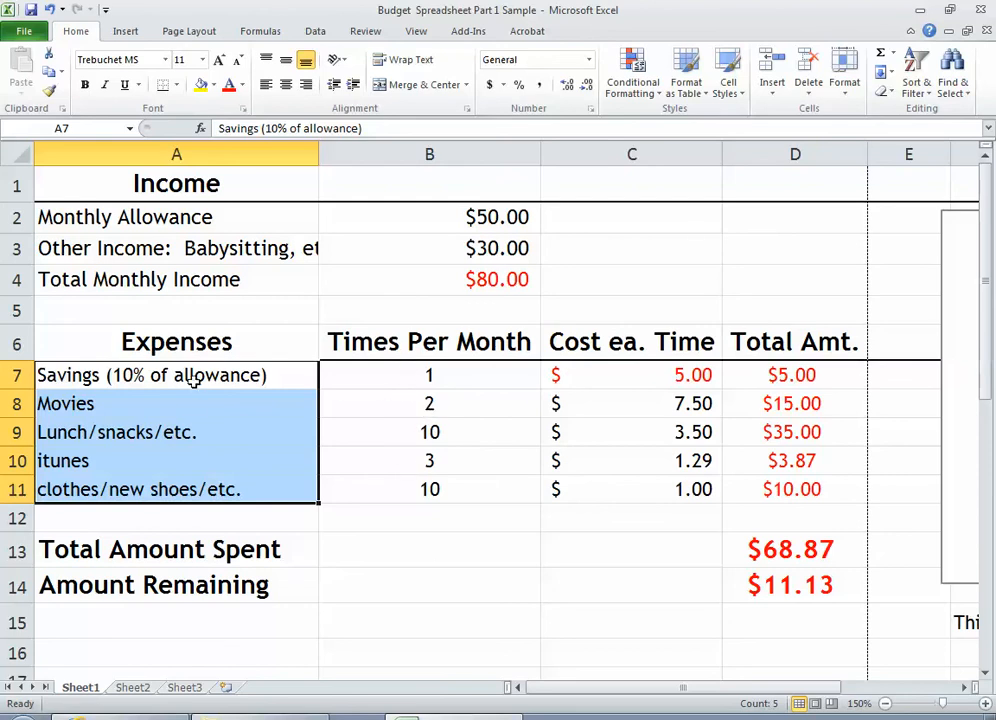
drag(196, 378, 211, 496)
drag(598, 378, 607, 493)
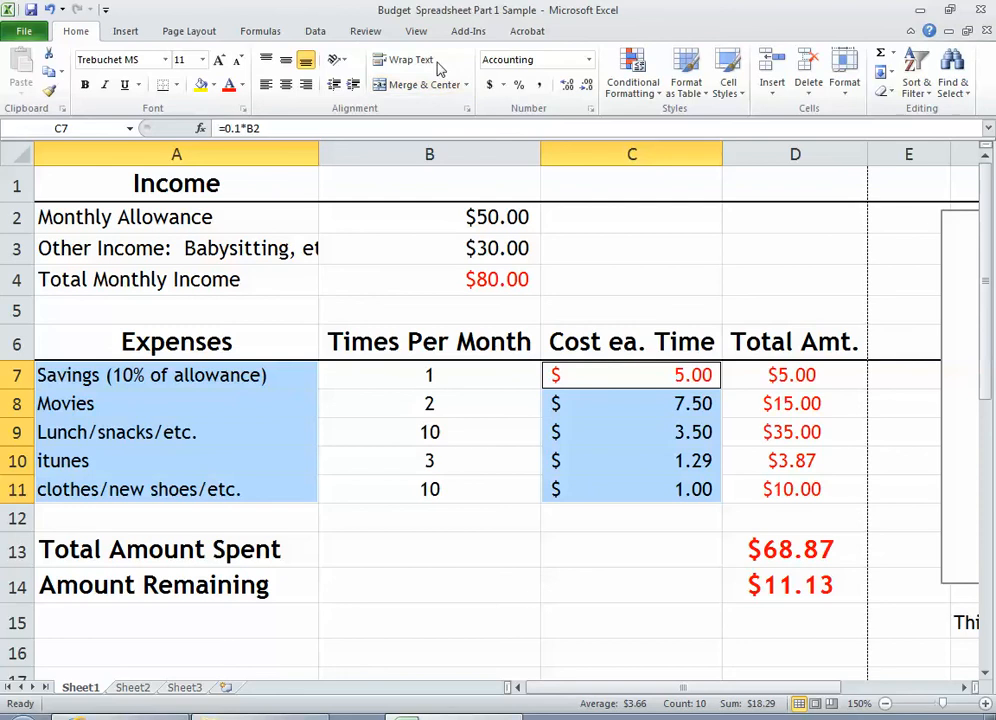
click(125, 31)
click(349, 72)
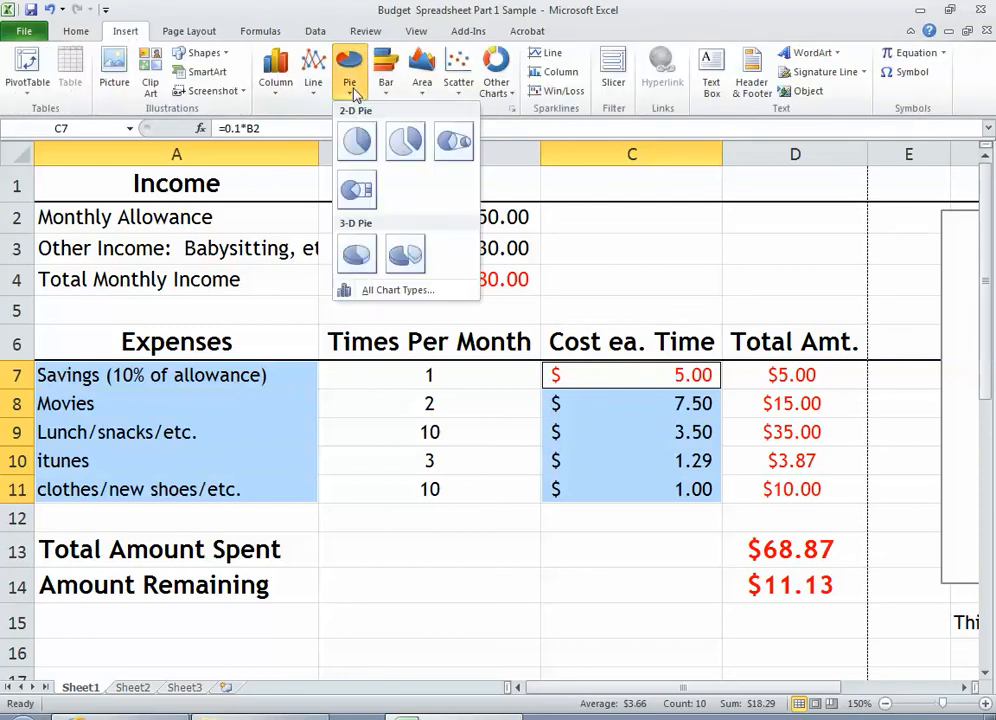
click(358, 141)
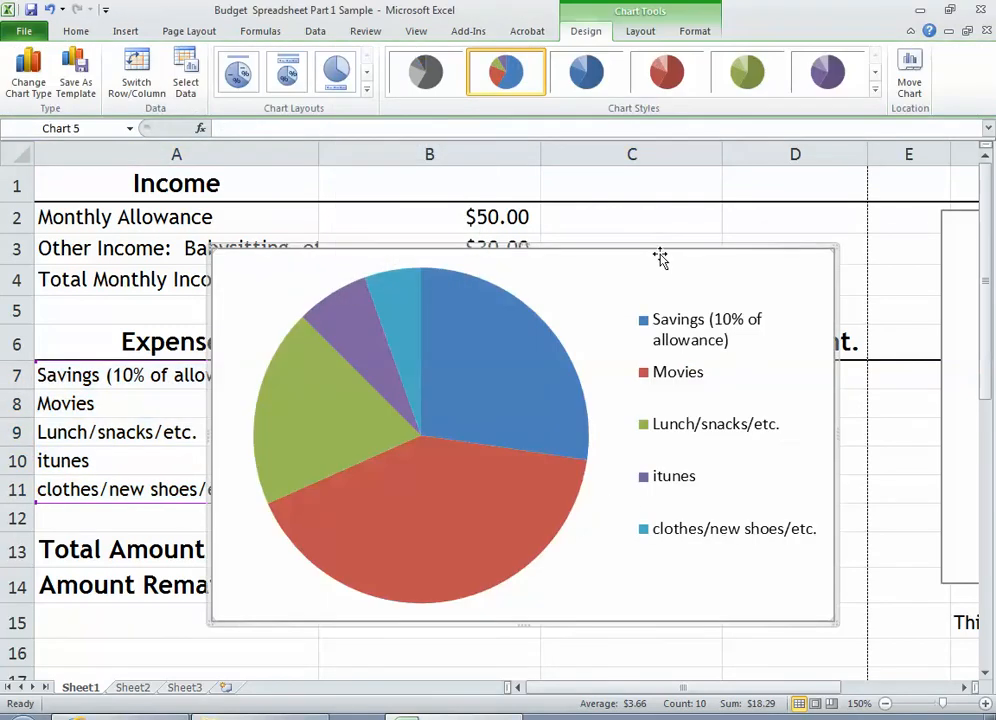
Move the new cost pie chart below the row 15 caption and make it slightly smaller
drag(663, 248, 869, 483)
click(885, 704)
click(885, 704)
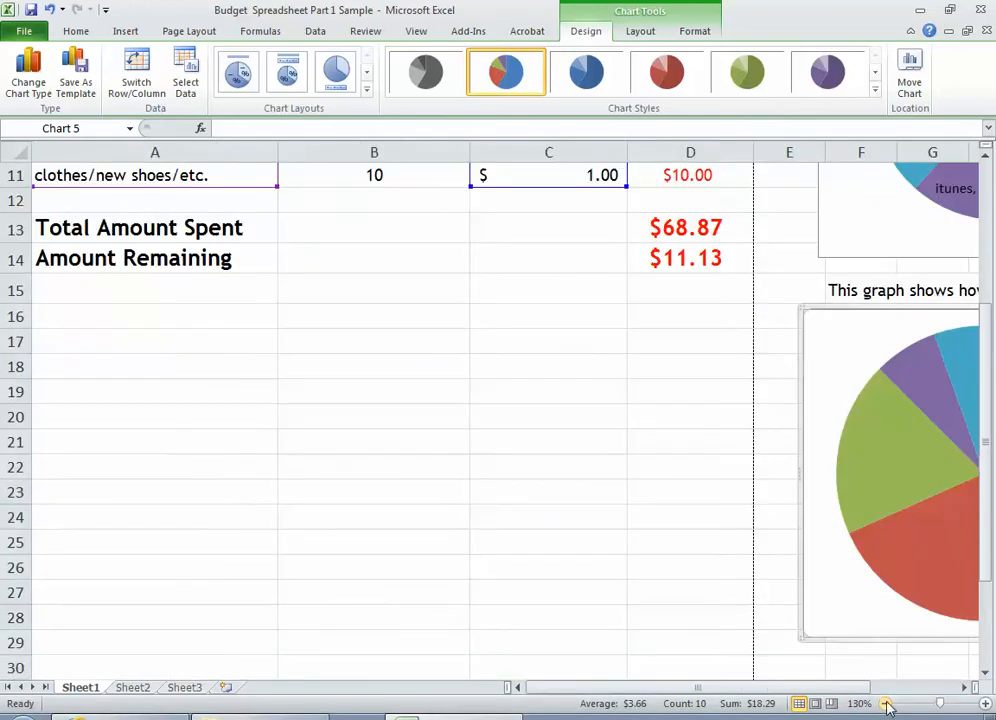
click(885, 704)
click(886, 705)
drag(830, 689, 884, 692)
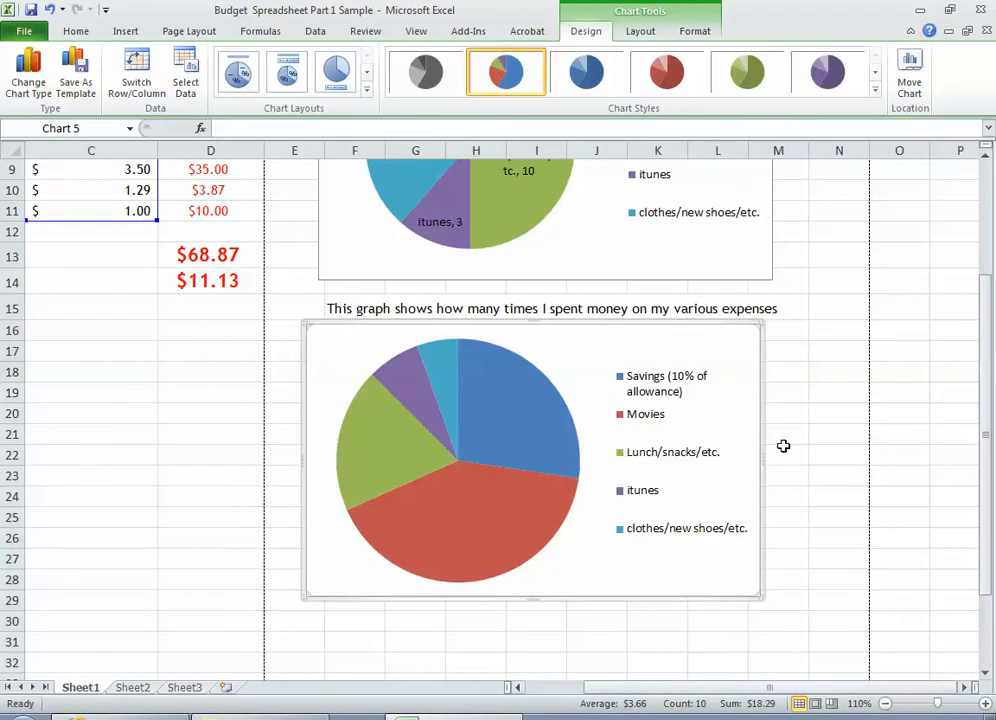
drag(760, 327, 730, 331)
Add data labels centered on the slices of the cost pie chart
click(640, 31)
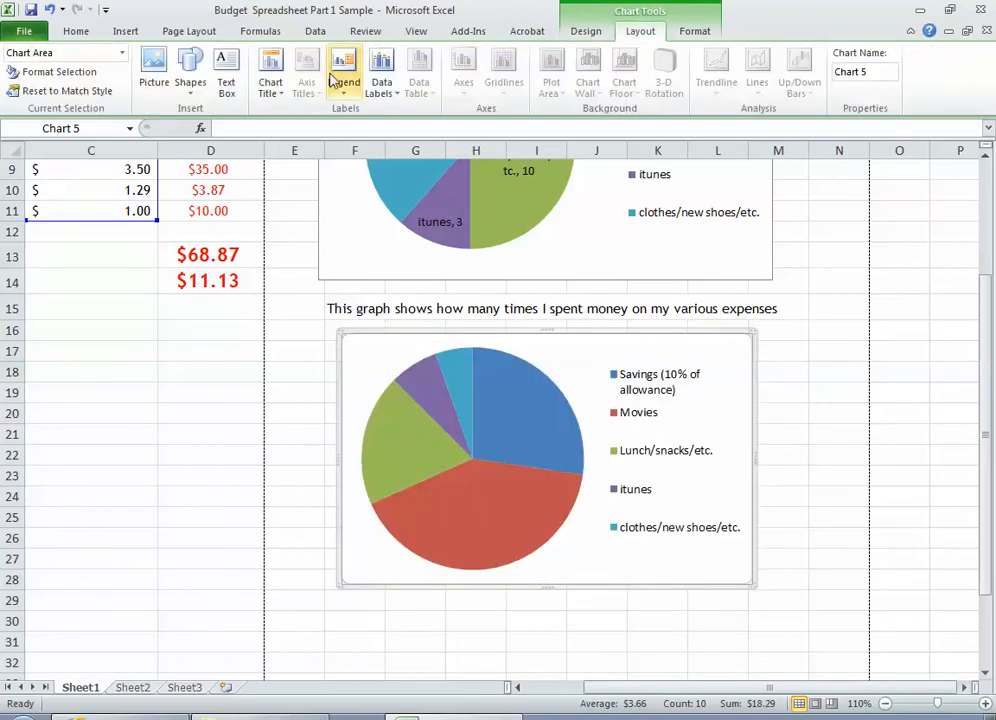
click(381, 93)
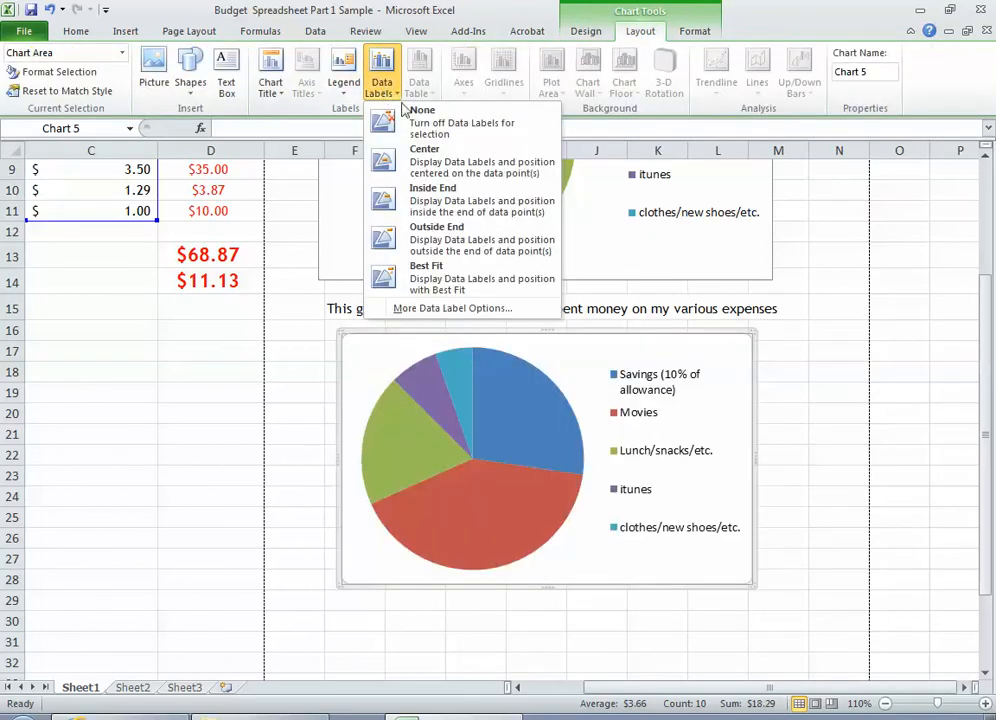
click(429, 169)
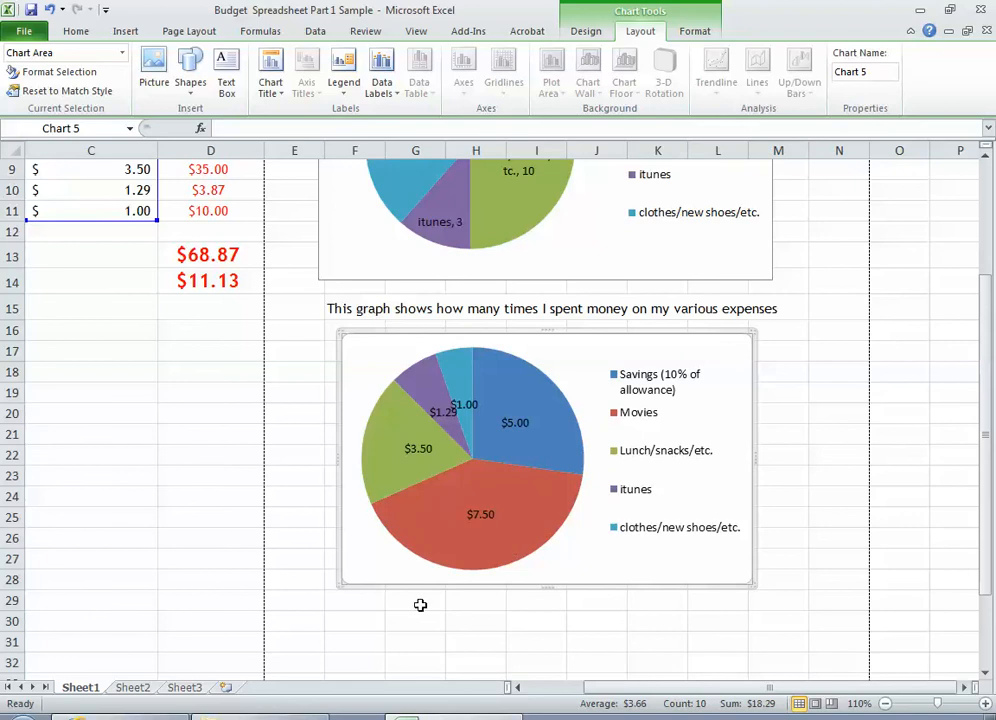
click(374, 621)
text(a)
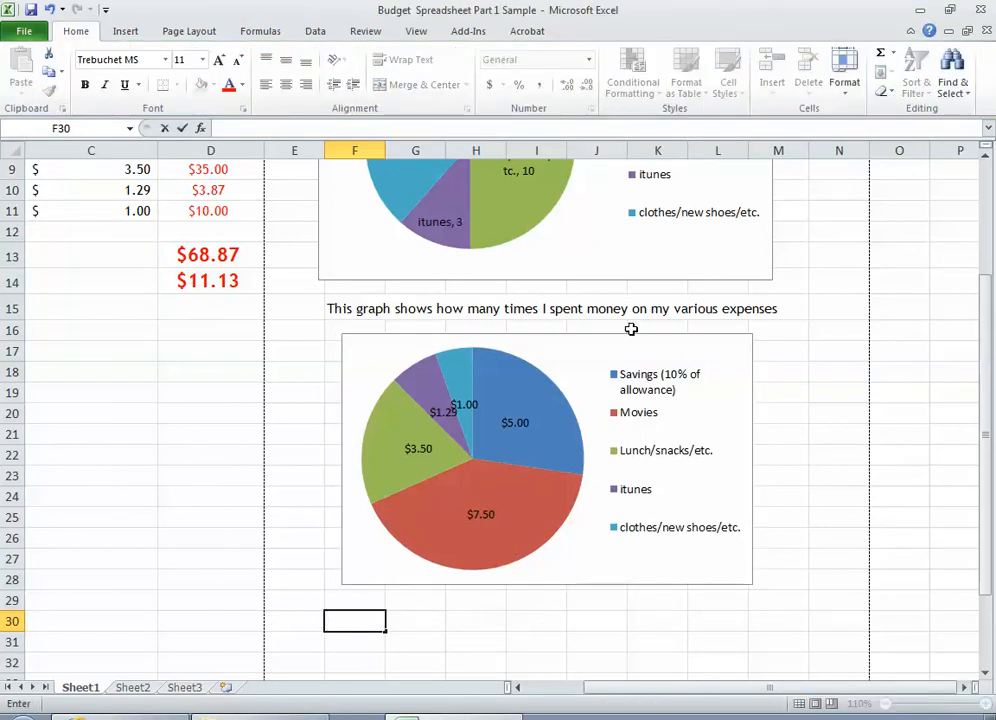
click(400, 622)
click(353, 624)
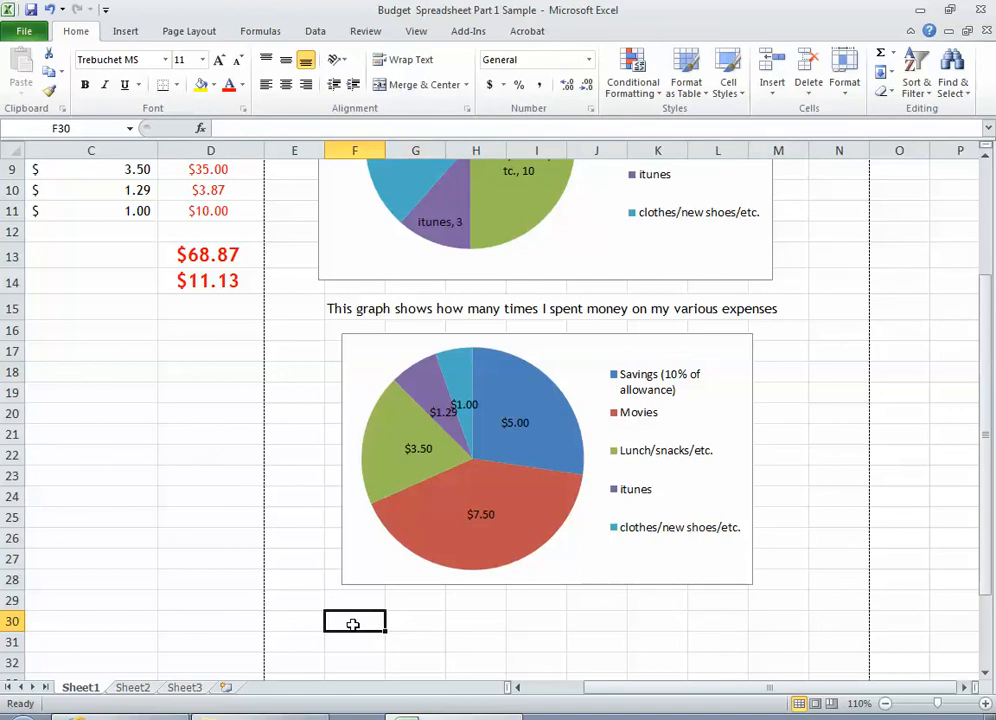
Examine the Times Per Month, Cost ea. Time, Total Amt. and income ranges as possible chart data
click(547, 688)
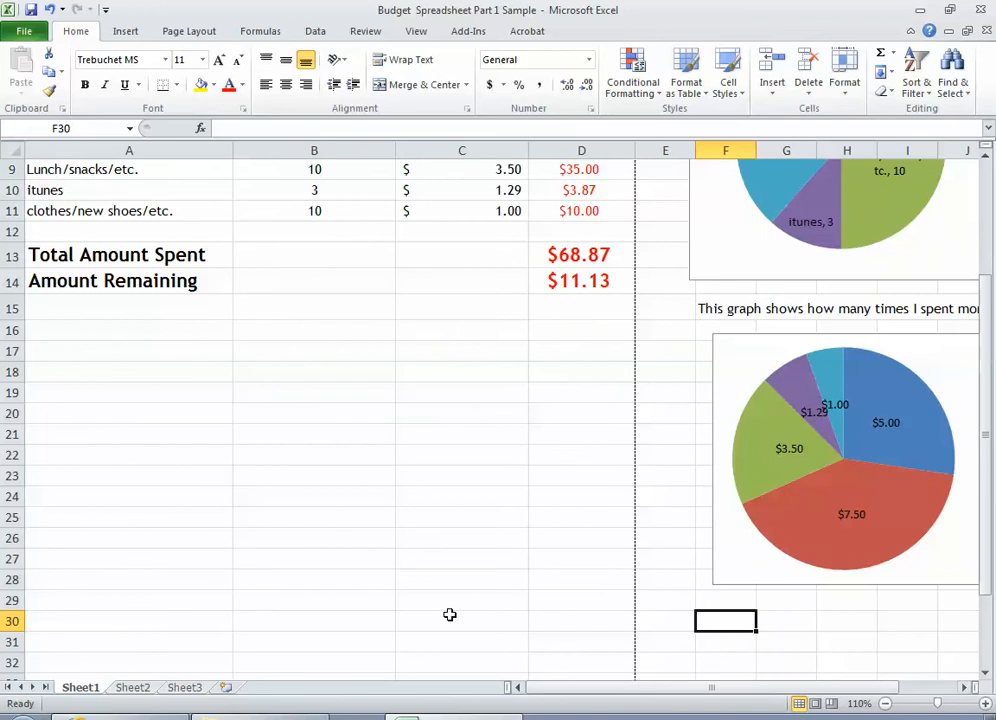
scroll(440, 605, up, 3)
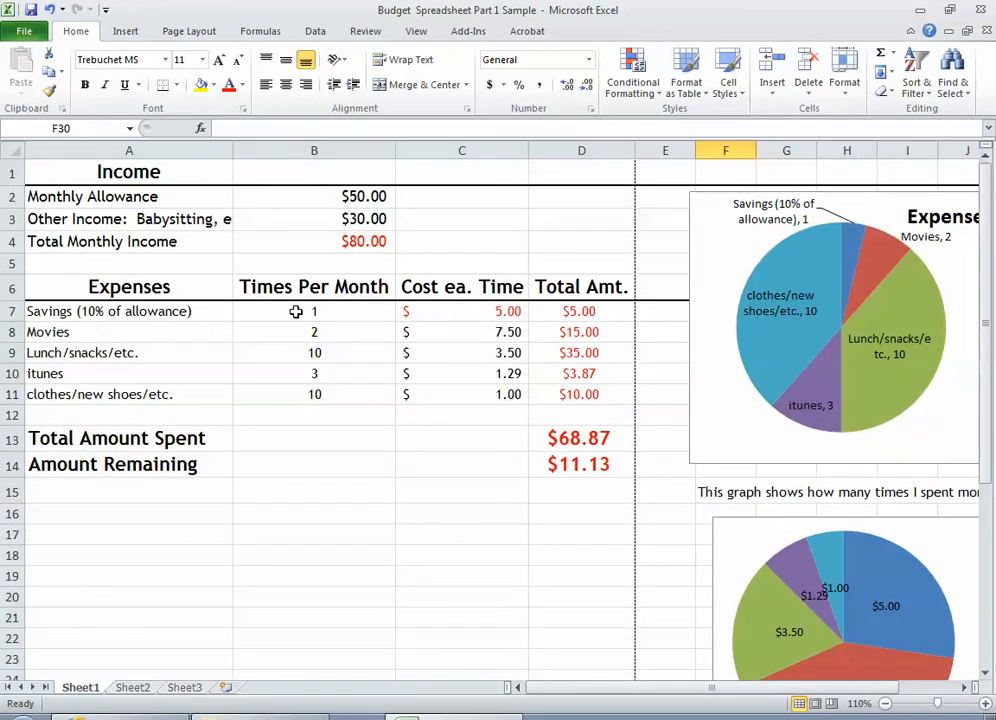
drag(296, 312, 313, 402)
drag(440, 312, 442, 396)
drag(590, 312, 596, 396)
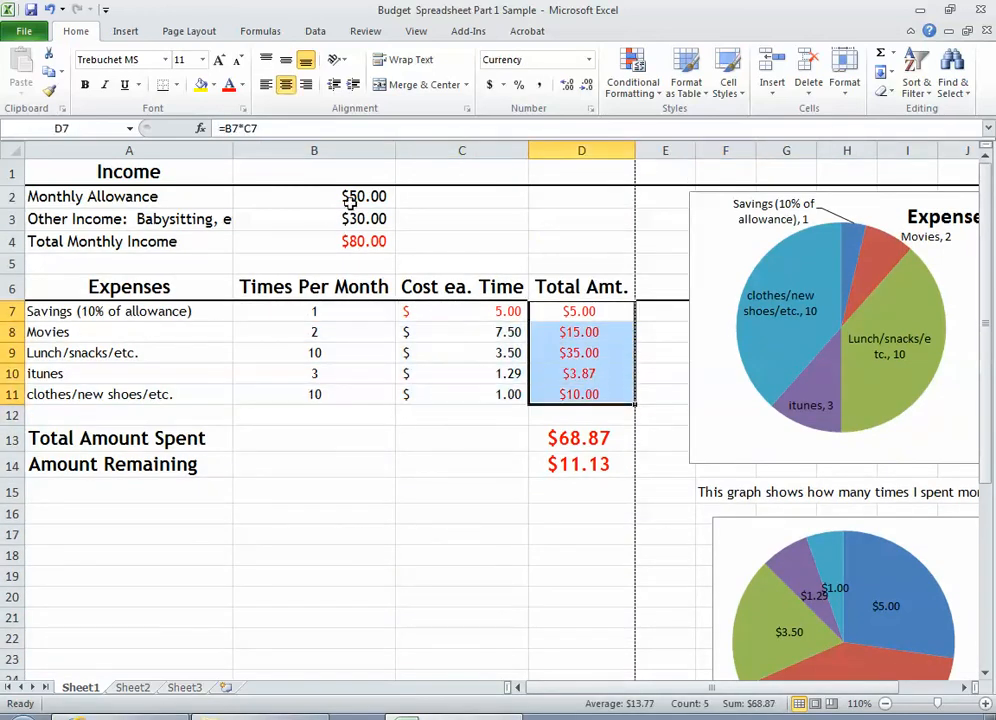
drag(349, 200, 187, 218)
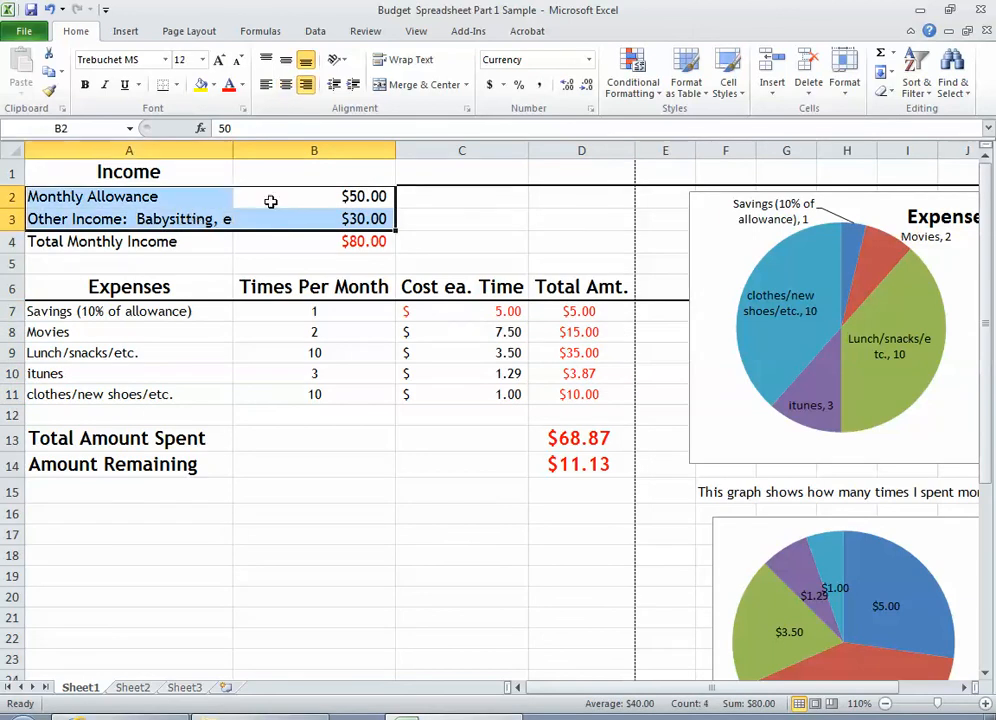
click(332, 221)
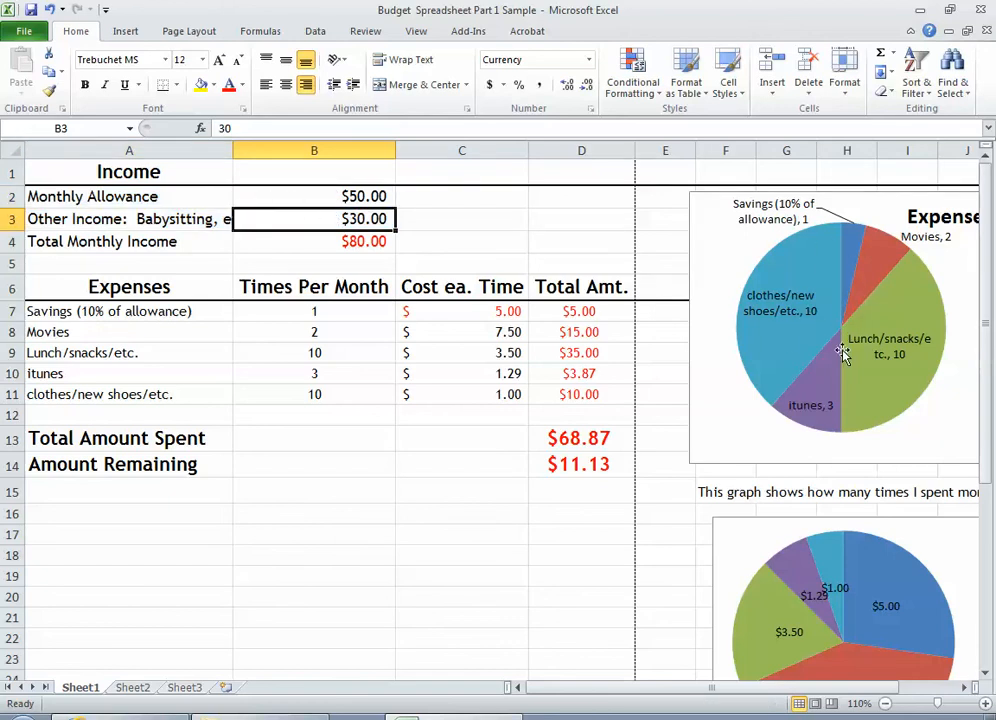
Browse the doughnut, column and line chart types offered as alternatives for the Expenses pie chart
click(698, 196)
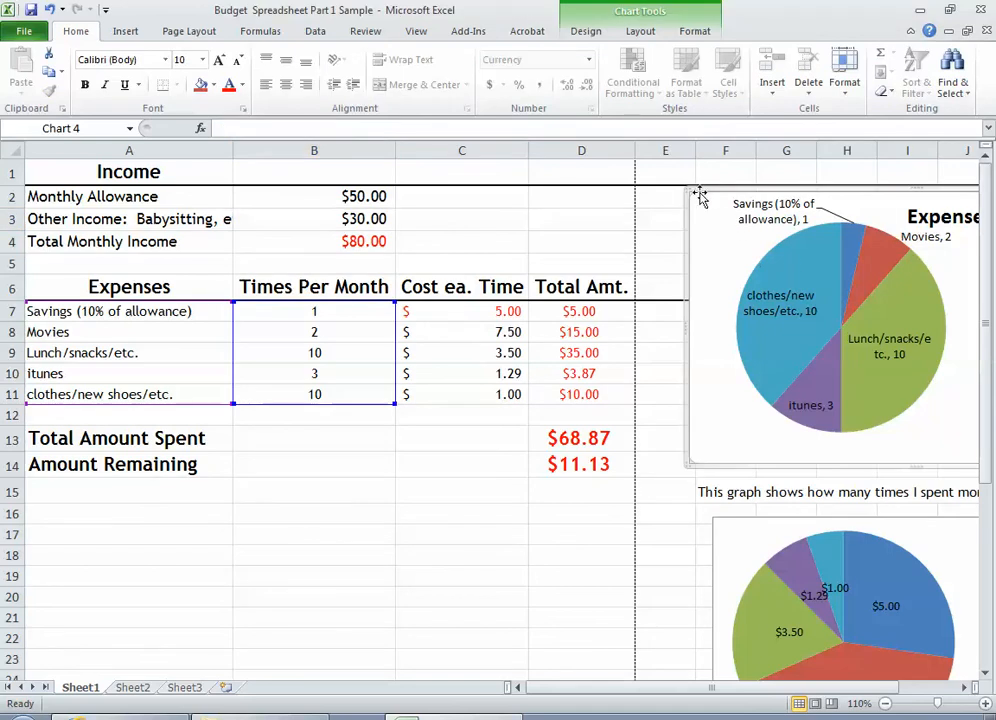
click(680, 31)
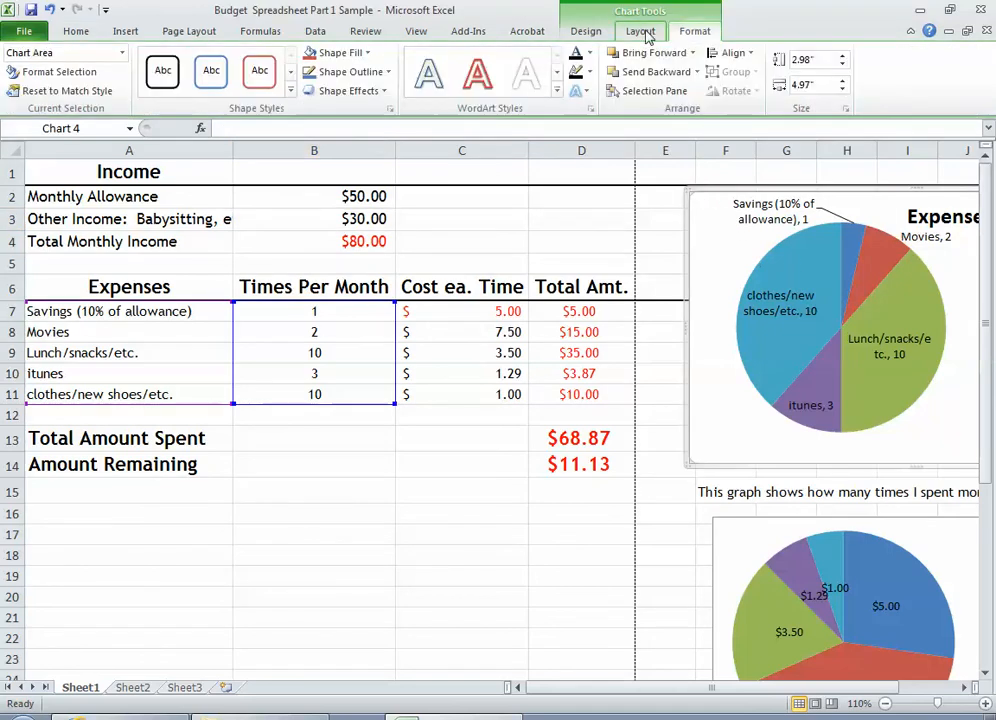
click(640, 31)
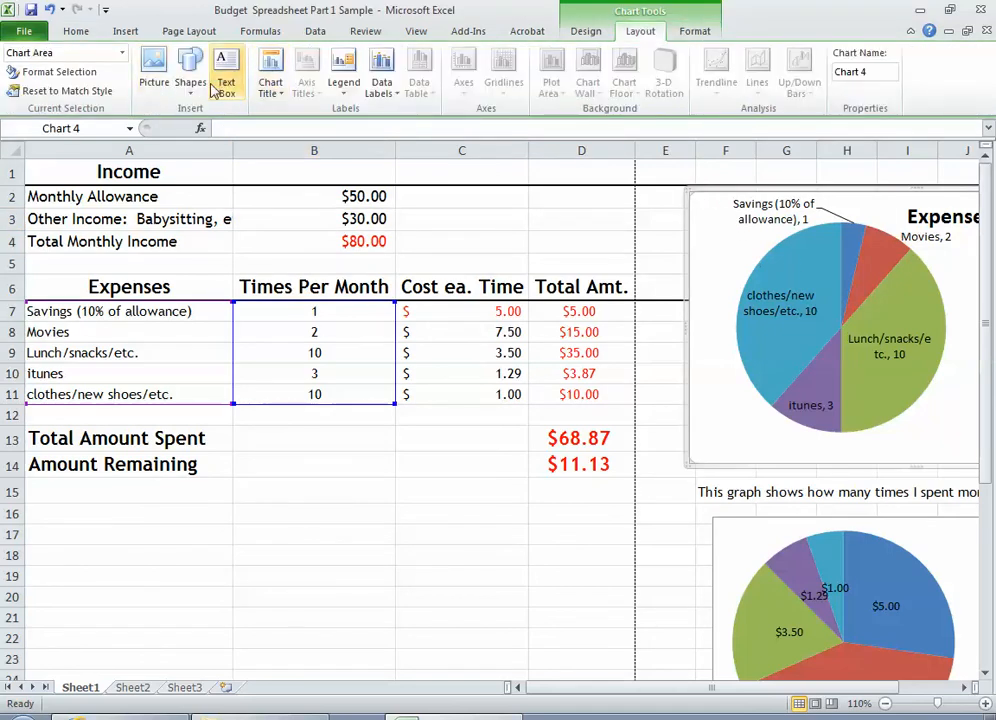
click(691, 34)
click(589, 34)
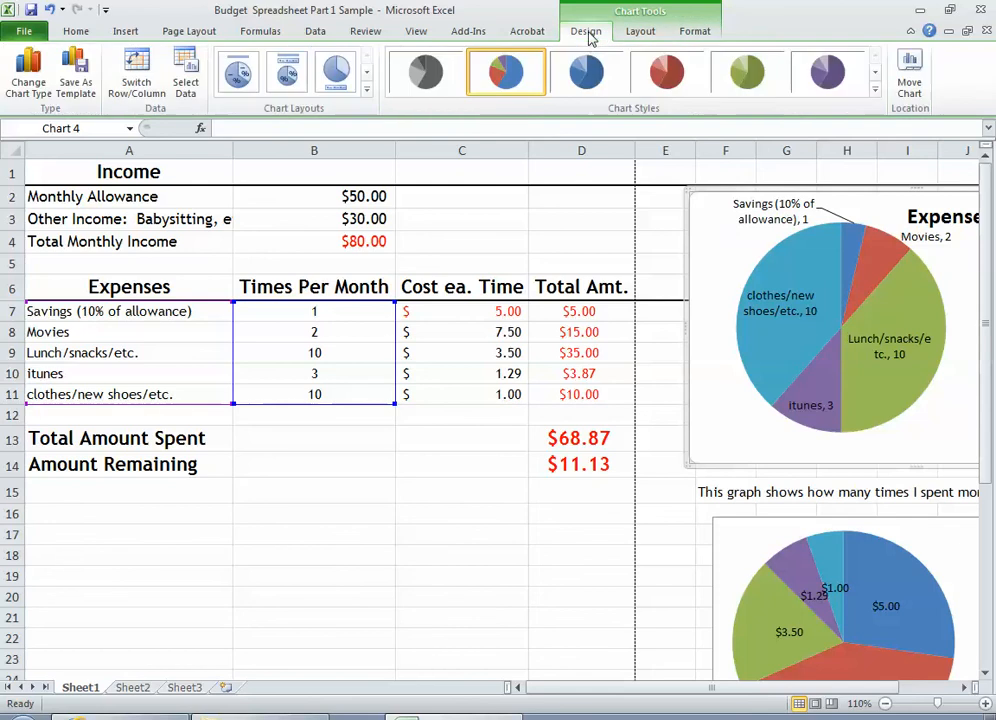
click(28, 78)
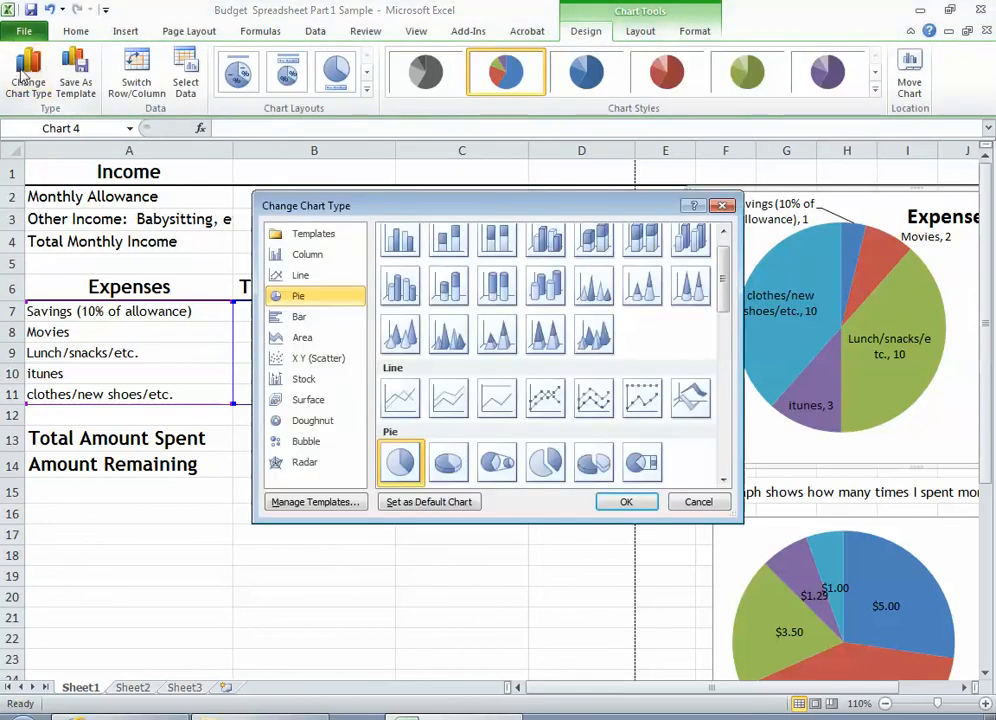
click(300, 422)
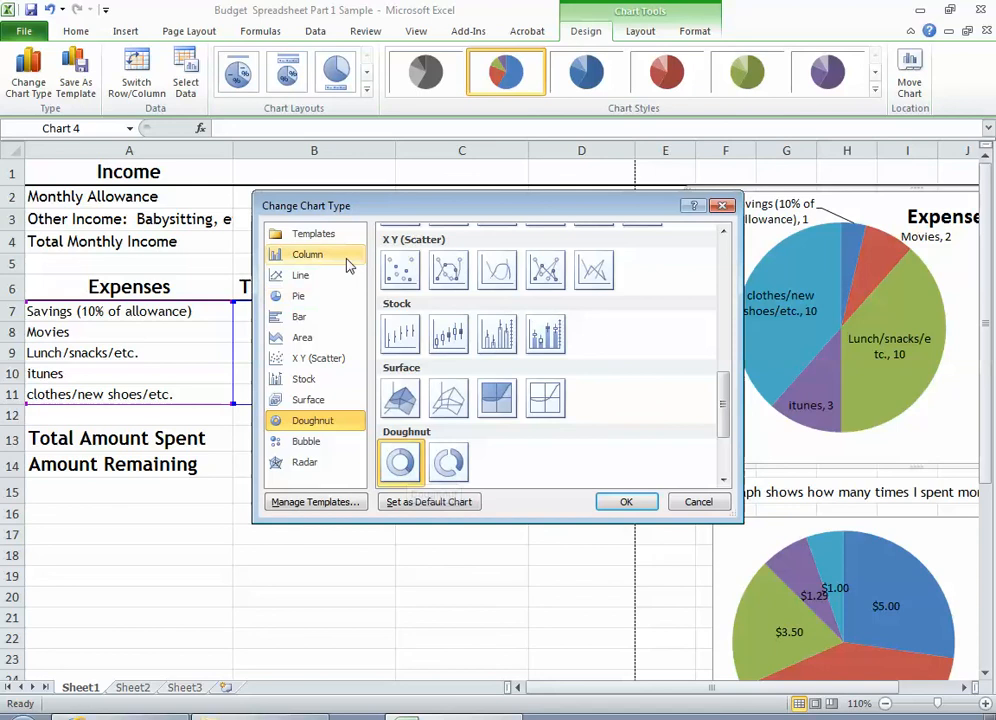
click(293, 258)
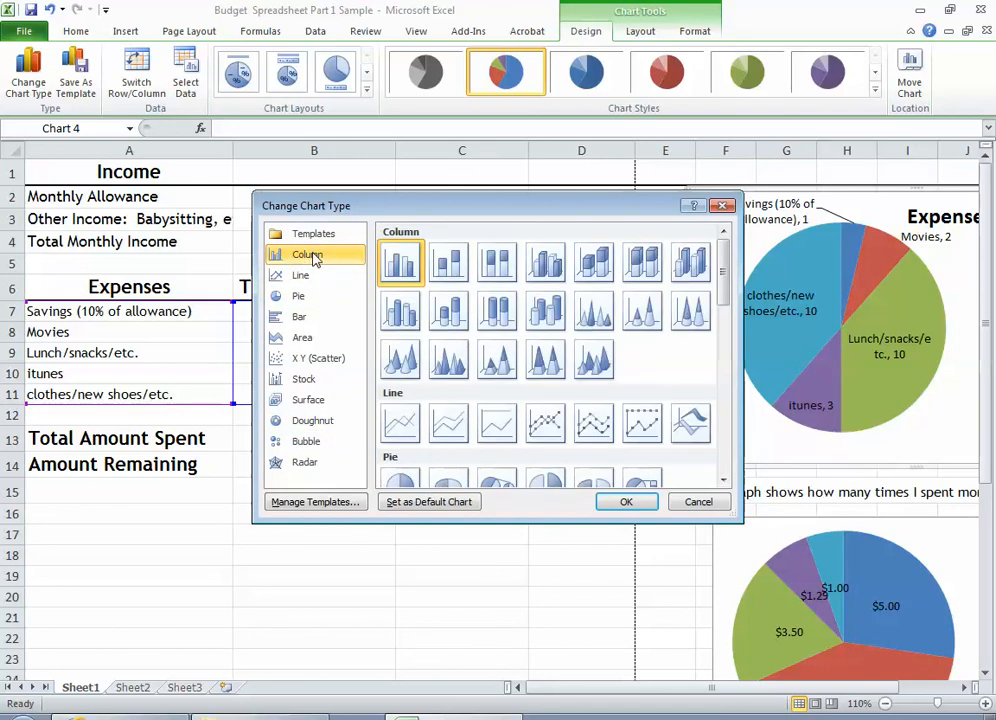
click(298, 280)
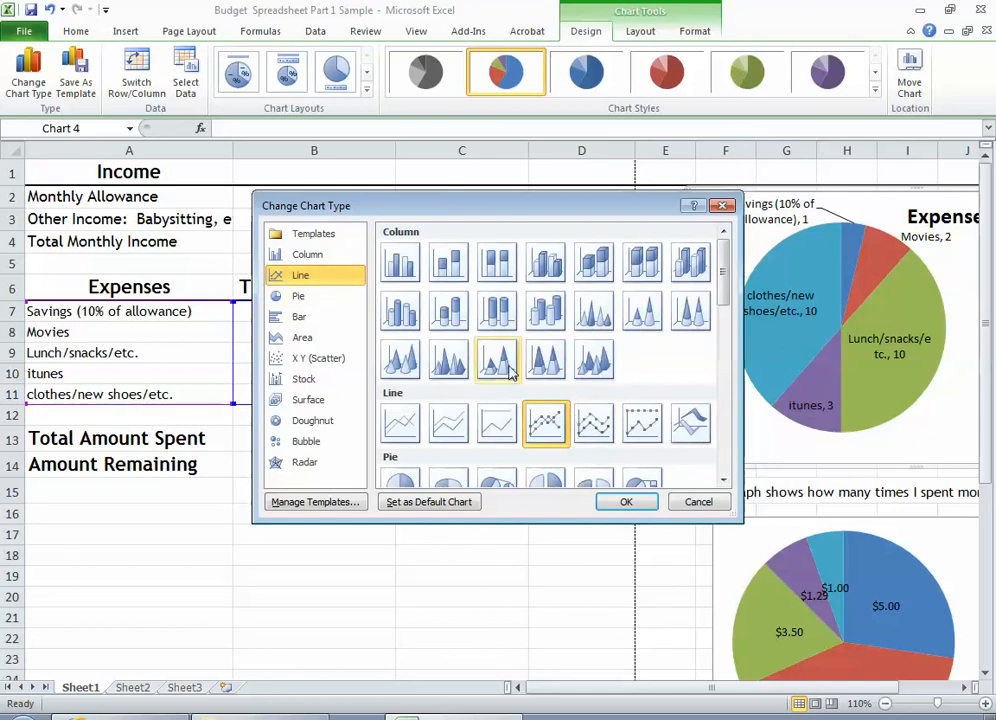
click(700, 503)
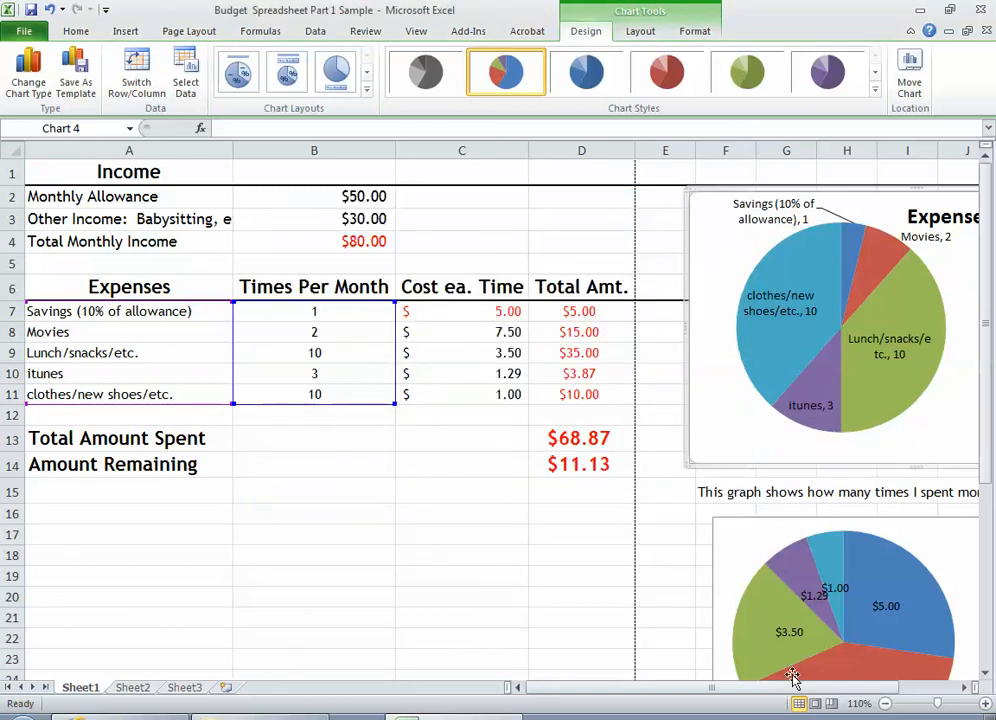
Insert a doughnut chart from the expense names in A7:A11 and the costs each time in C7:C11
scroll(843, 550, down, 5)
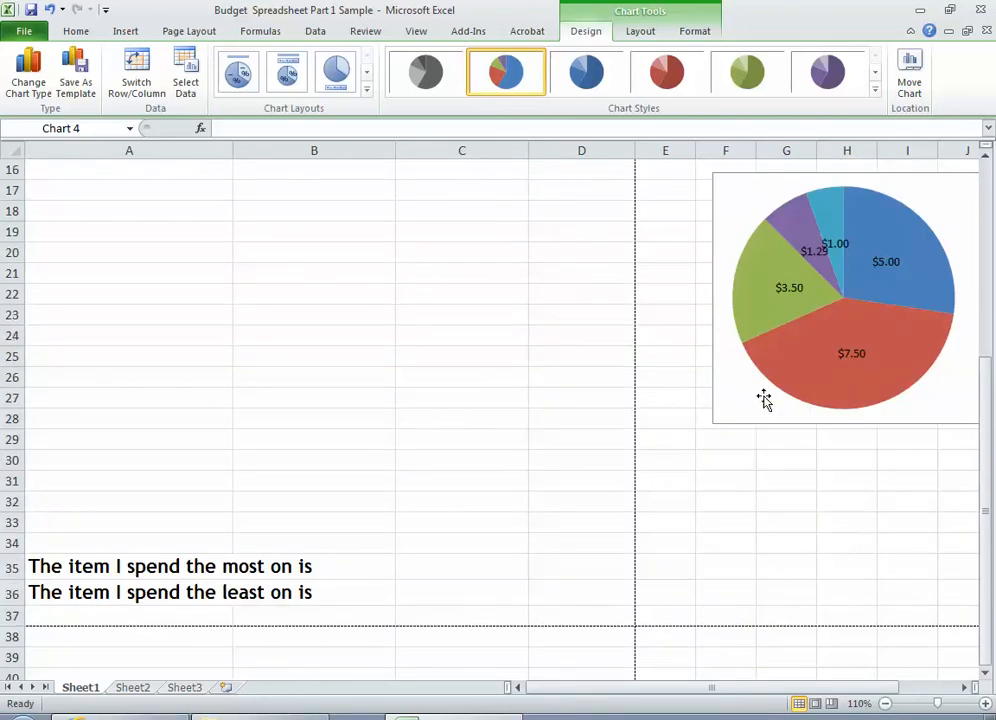
scroll(700, 400, up, 5)
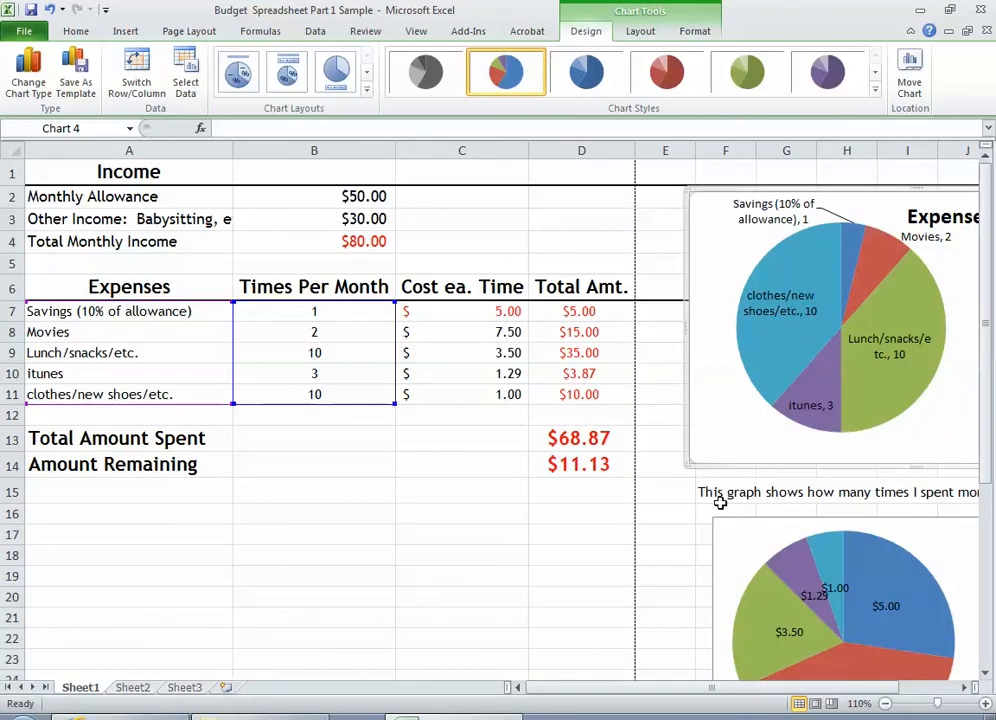
scroll(529, 505, down, 1)
scroll(553, 493, up, 1)
click(325, 513)
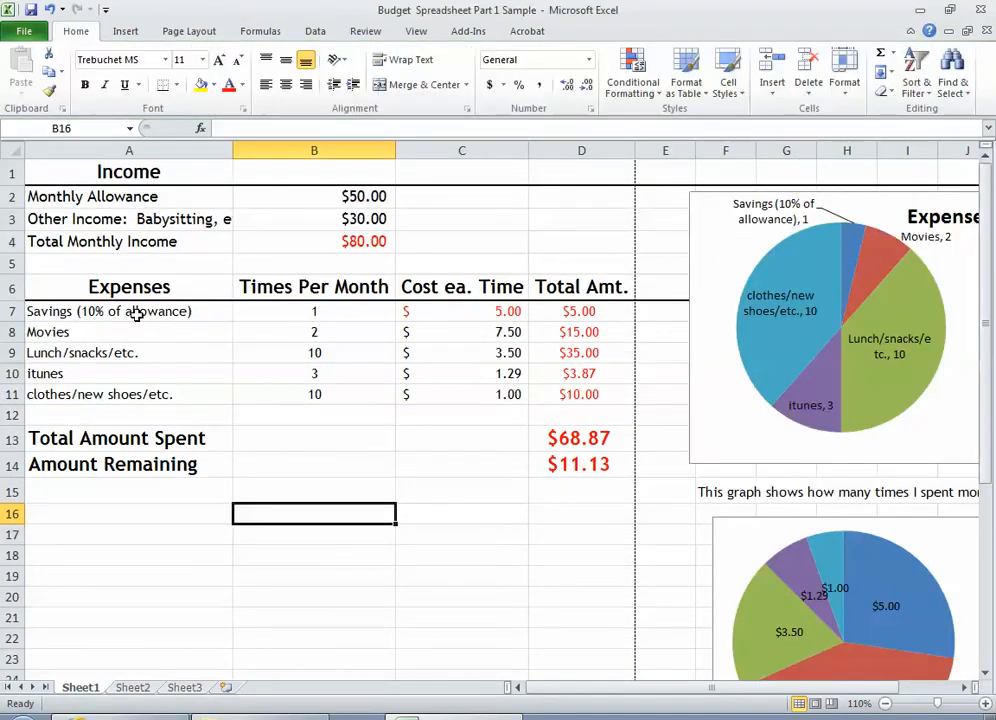
drag(138, 311, 160, 395)
drag(463, 313, 469, 396)
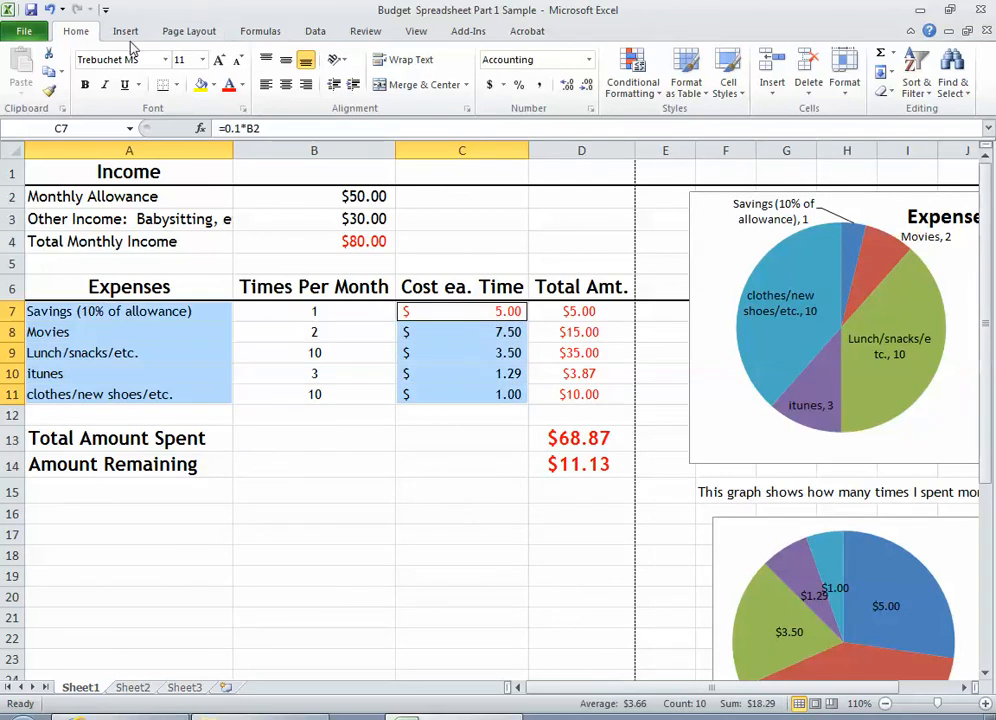
click(125, 31)
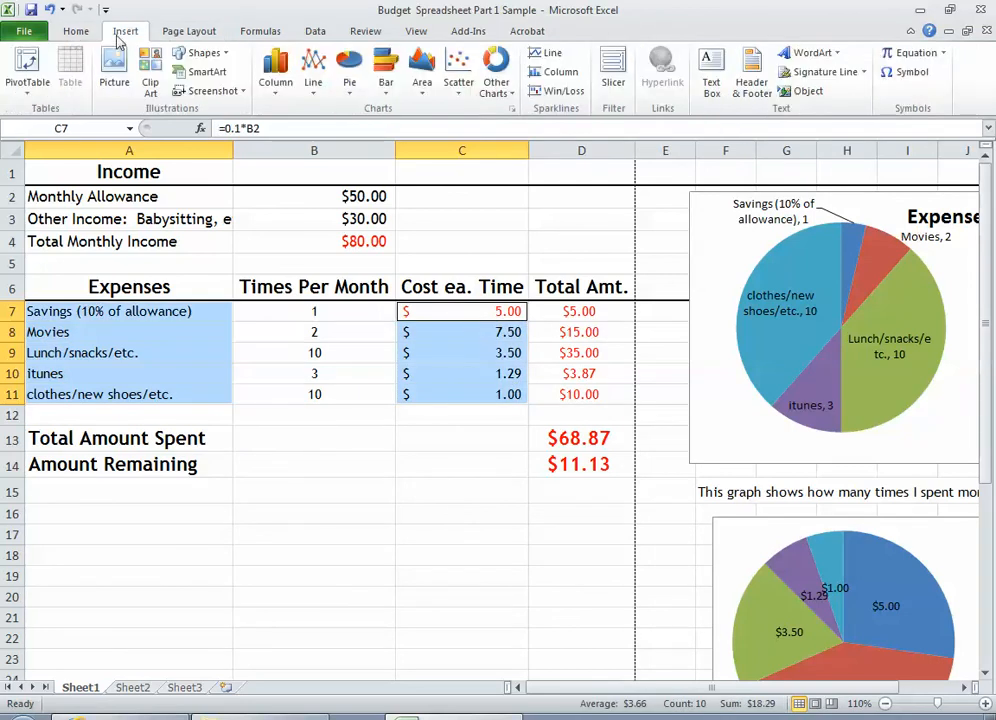
click(350, 82)
click(494, 84)
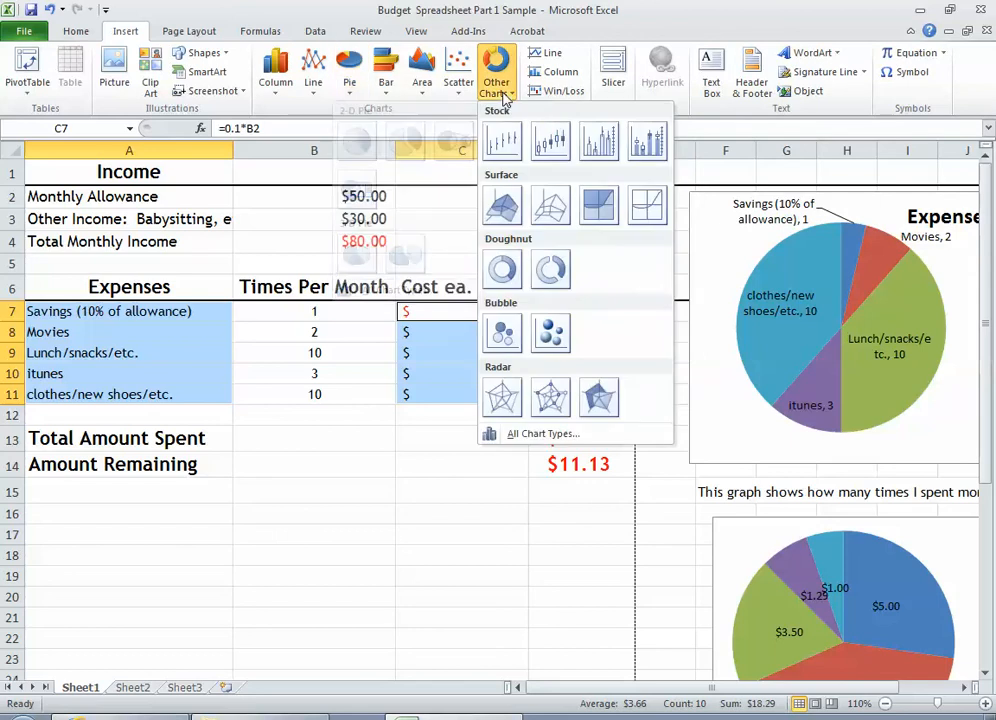
click(511, 266)
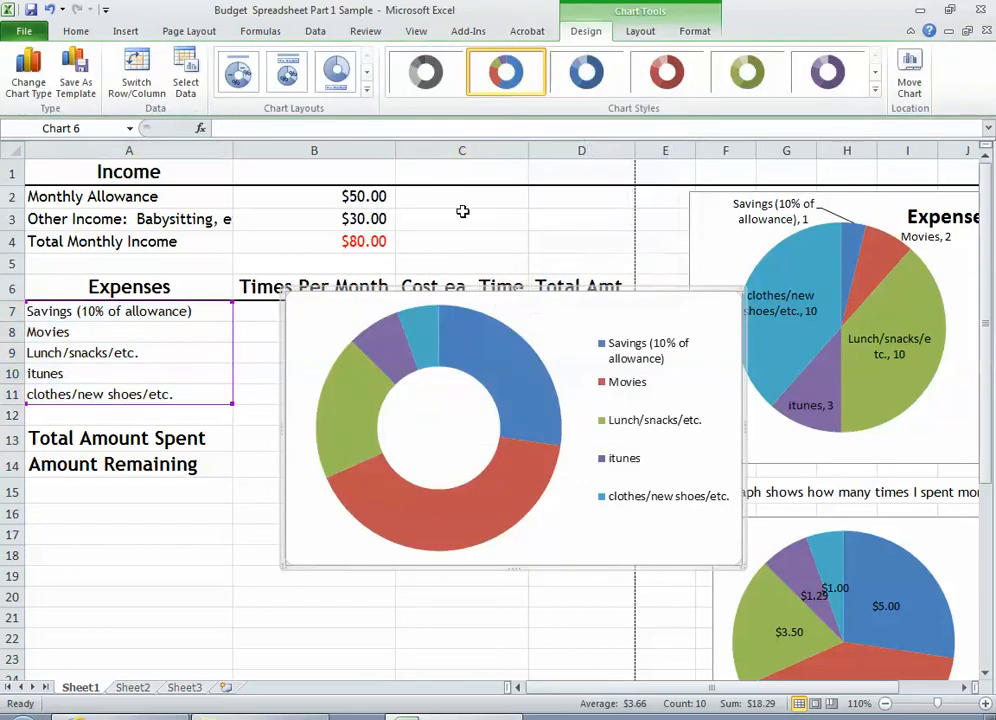
Add data labels to the doughnut chart showing category name and percentage instead of value
click(640, 31)
click(398, 103)
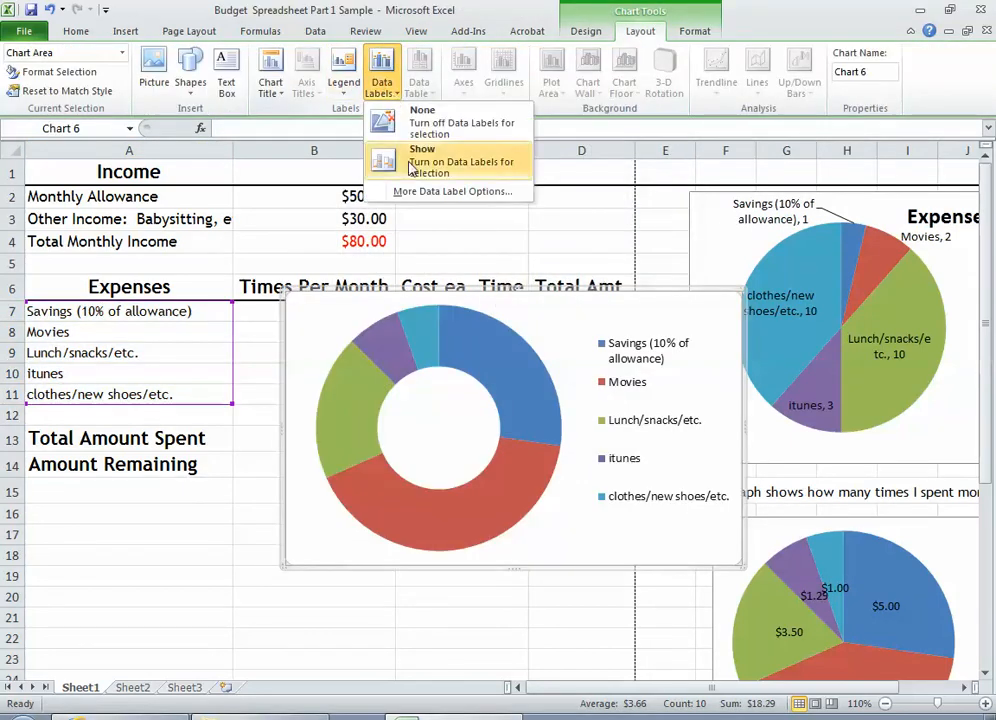
click(407, 191)
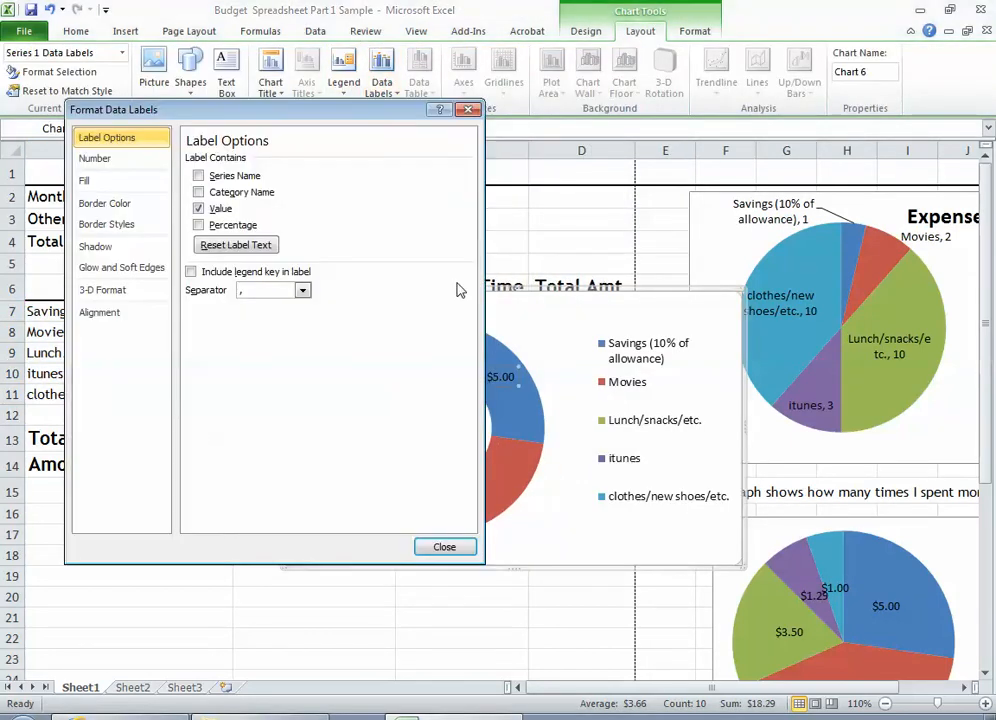
click(199, 225)
click(199, 209)
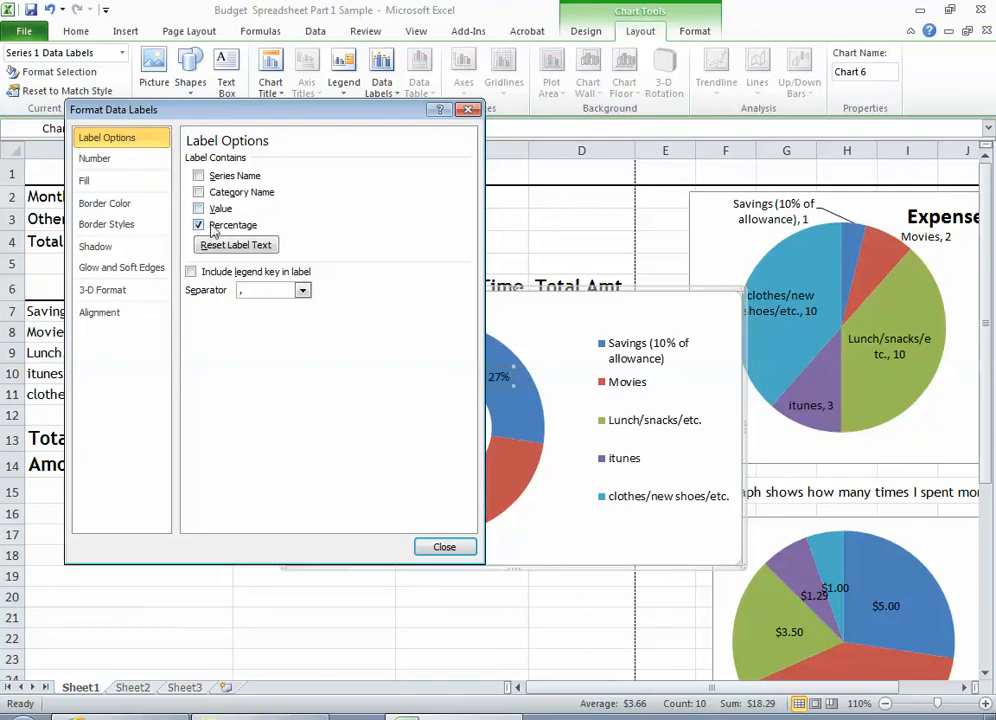
click(199, 192)
click(443, 547)
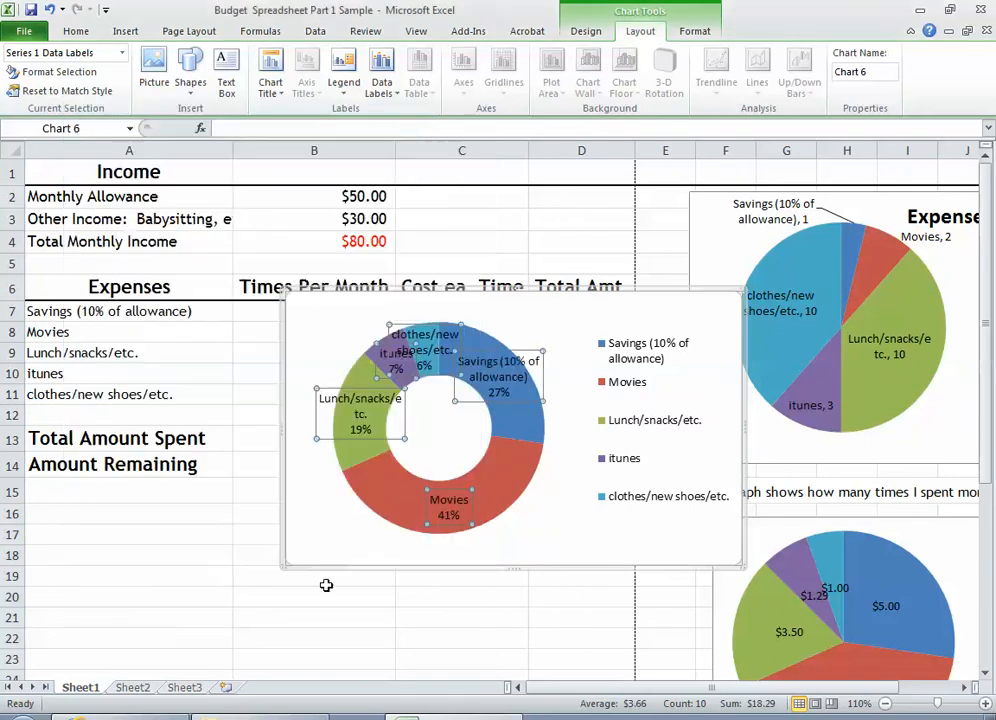
Shift the Lunch/snacks/etc. label outward from its doughnut slice and move the doughnut chart below the expense rows, starting at about row 13
click(367, 437)
drag(342, 440, 340, 440)
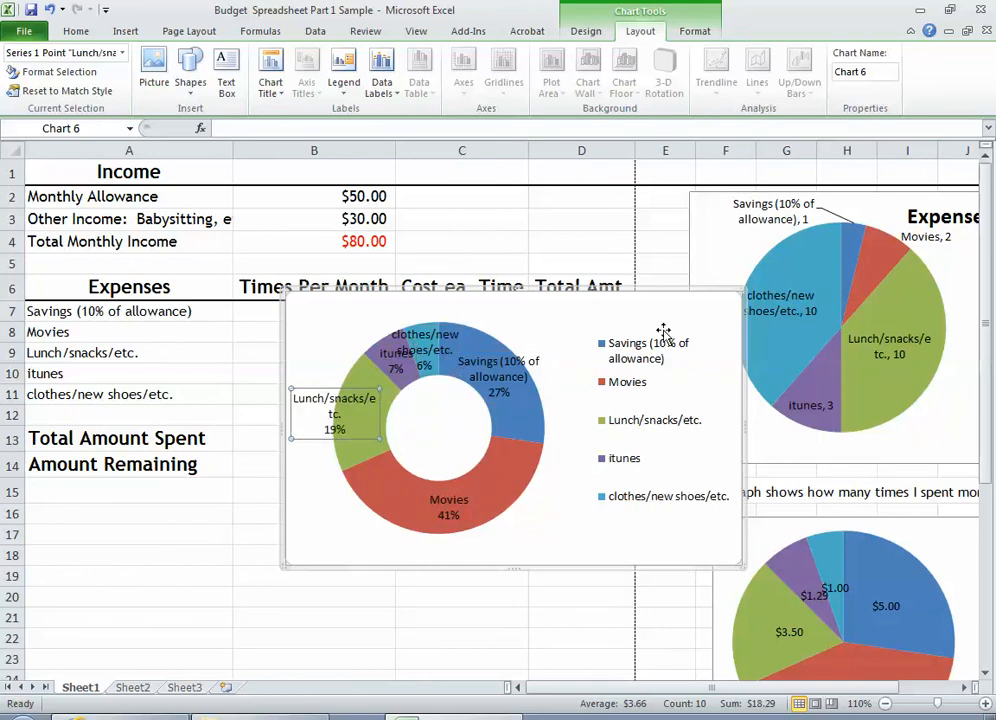
drag(697, 289, 585, 430)
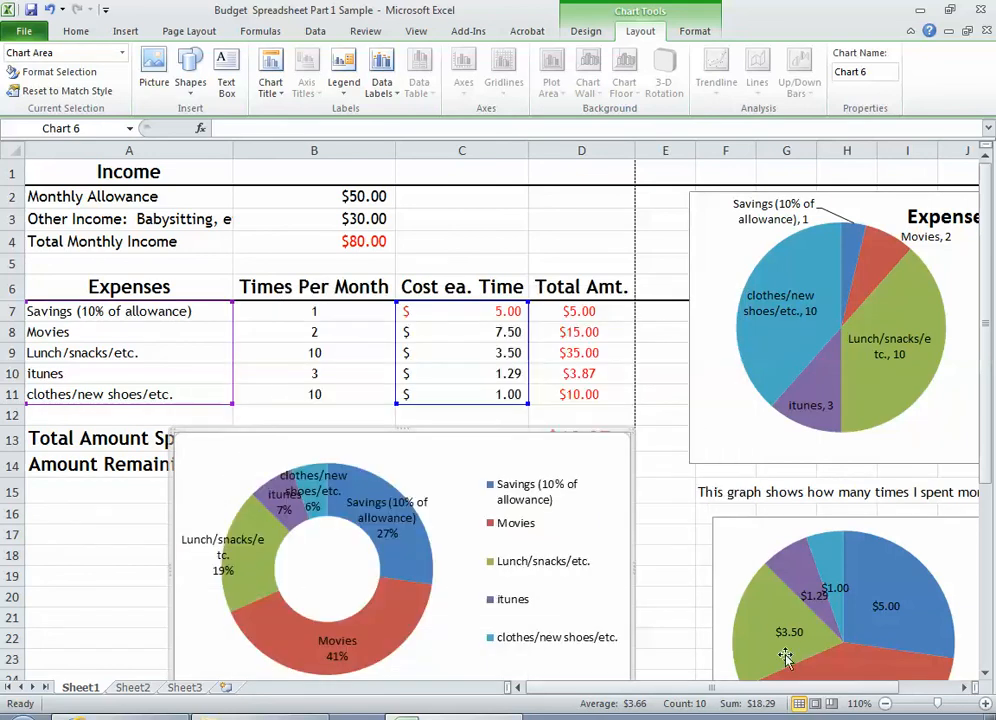
mouse_move(783, 651)
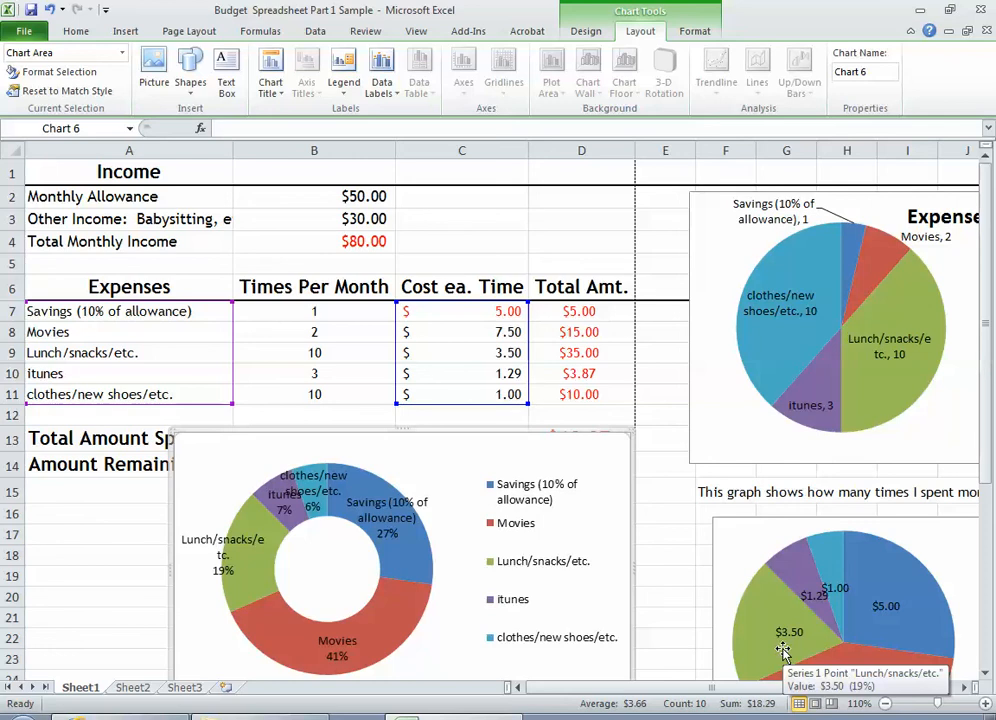
scroll(783, 651, down, 1)
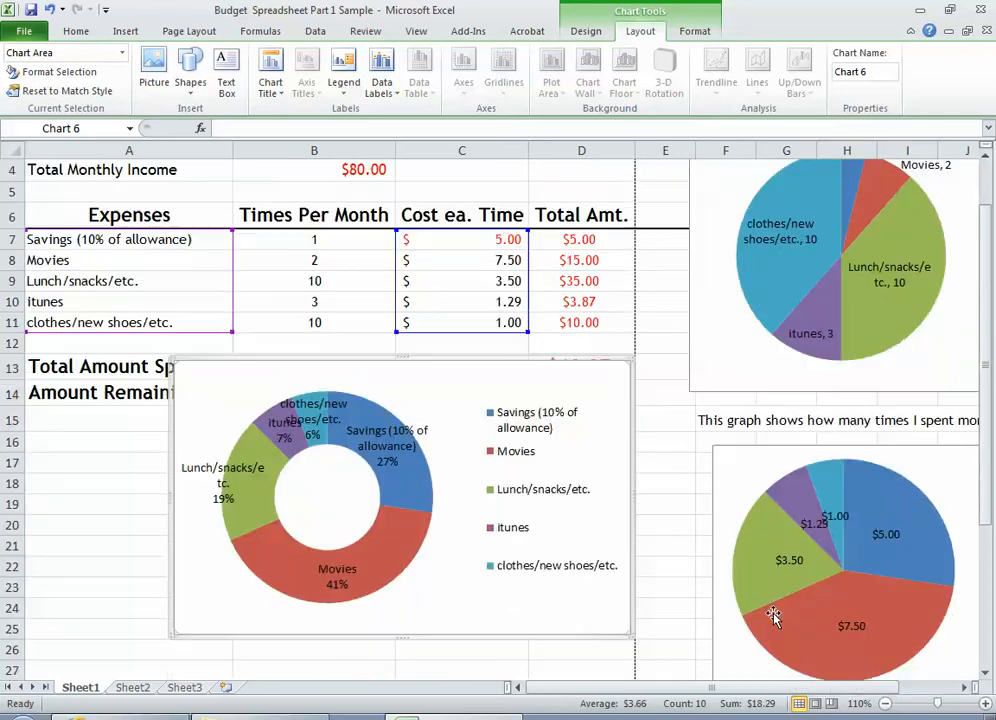